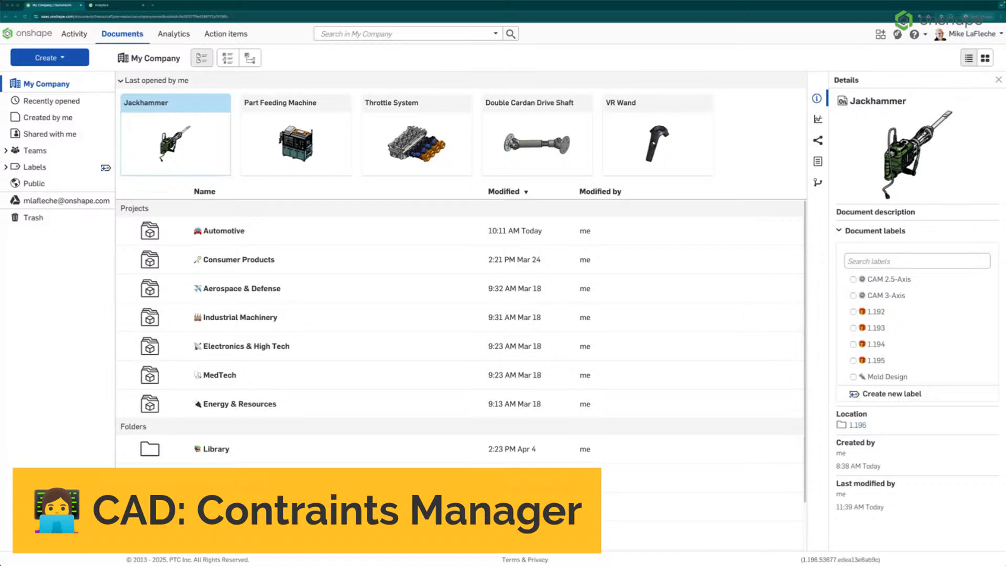
Open the Jackhammer document and switch to the Cylinder Cover & Block Part Studio by searching the tabs for block
left_click(142, 104)
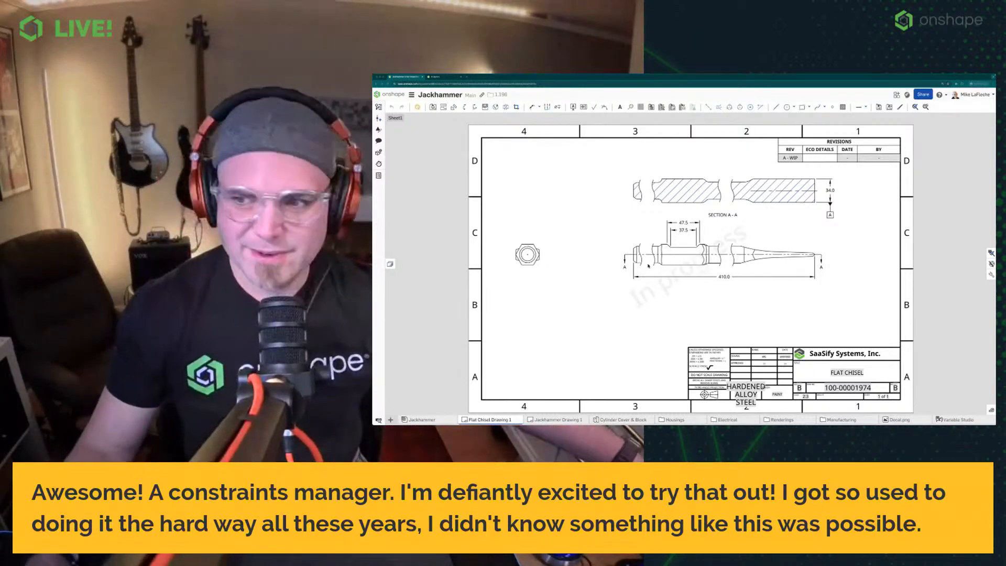
mouse_move(610, 422)
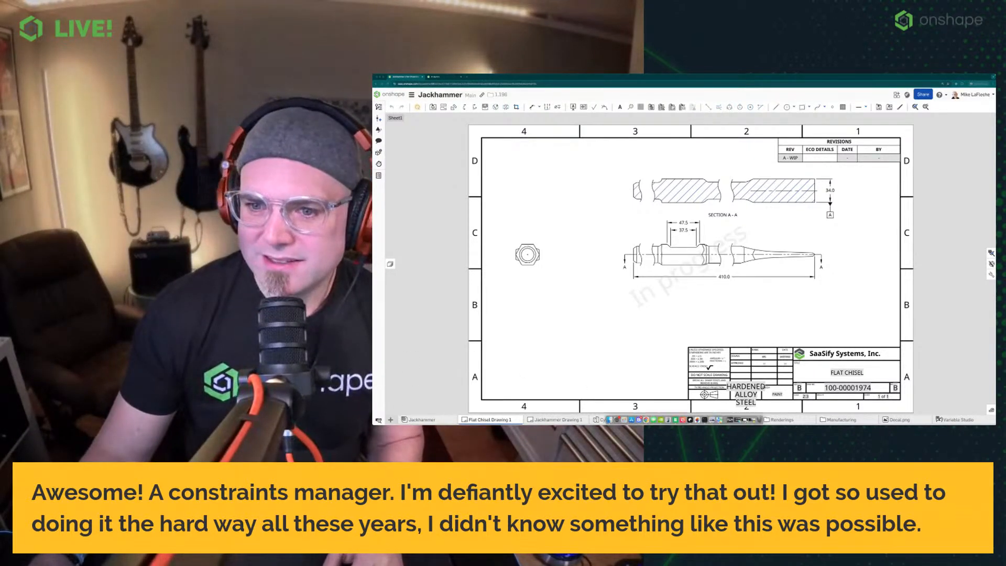
left_click(378, 419)
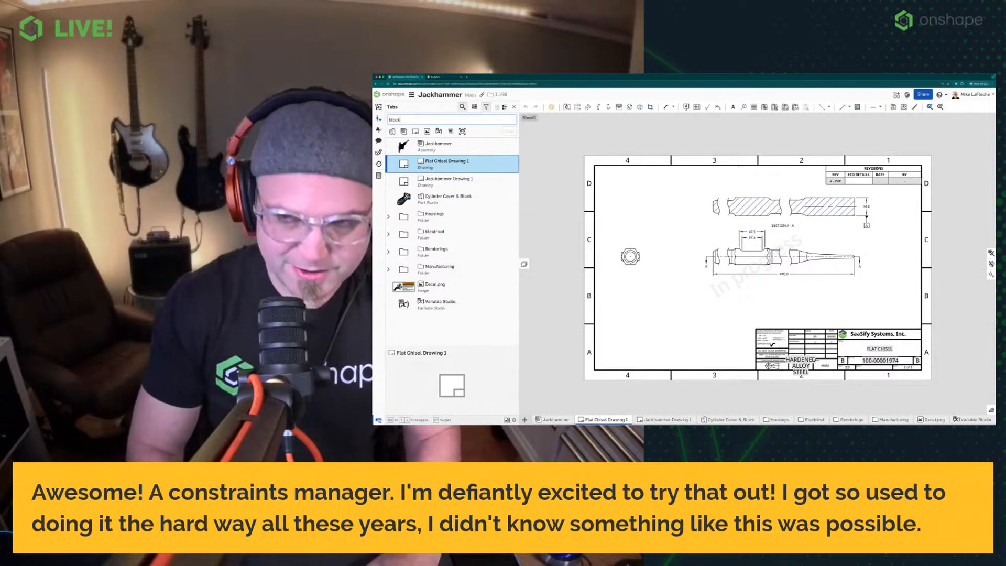
type("block")
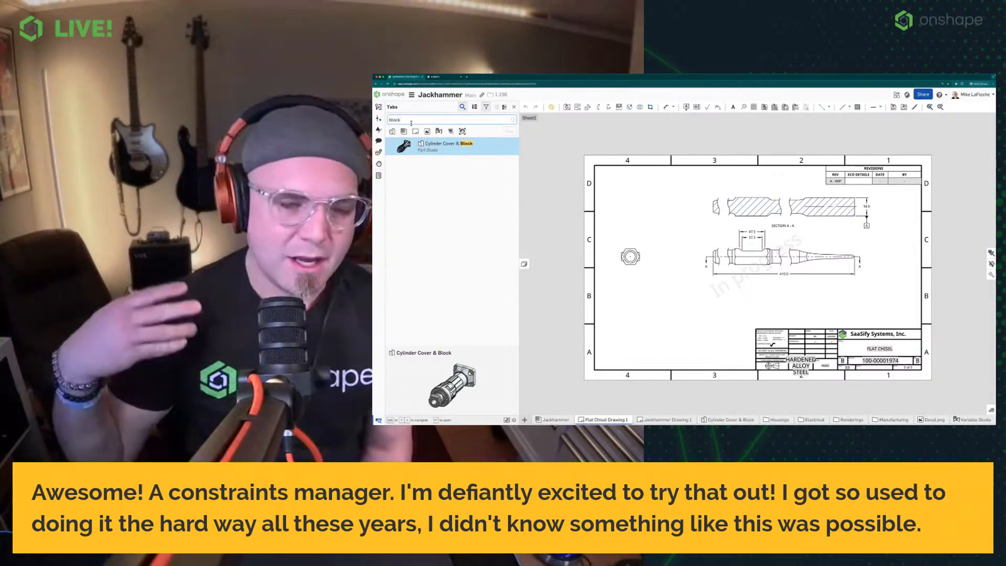
left_click(435, 142)
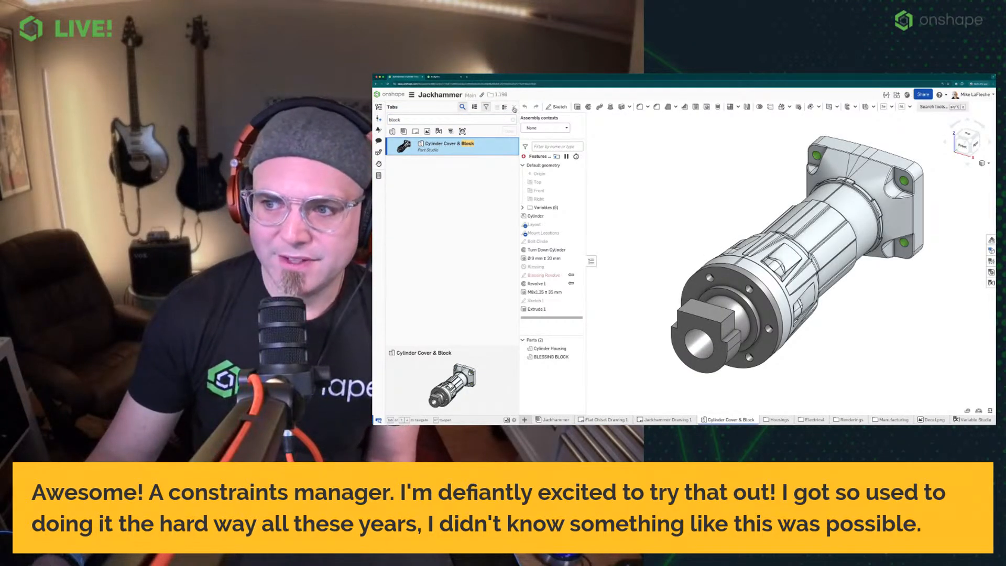
left_click(514, 108)
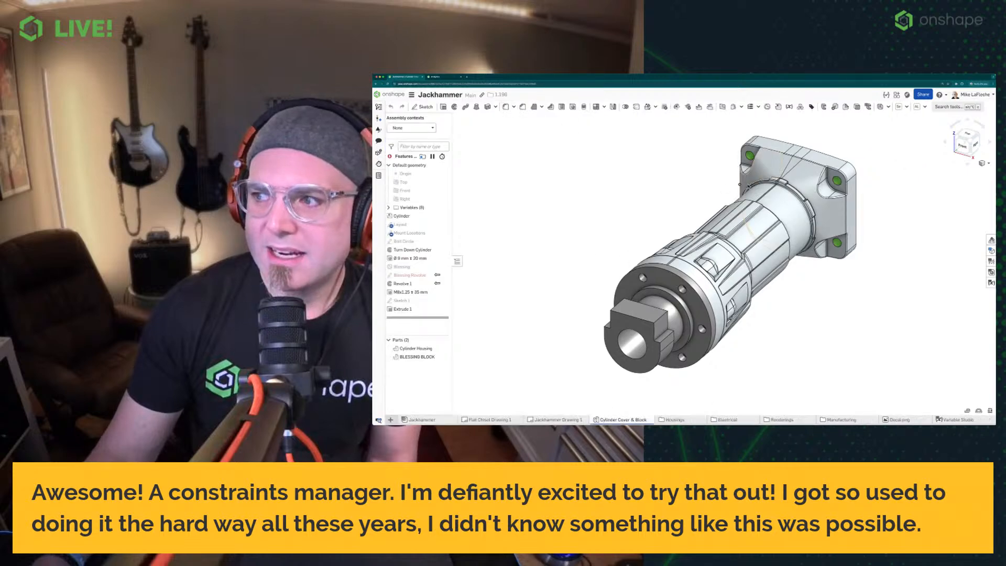
right_click_drag(614, 163, 627, 308)
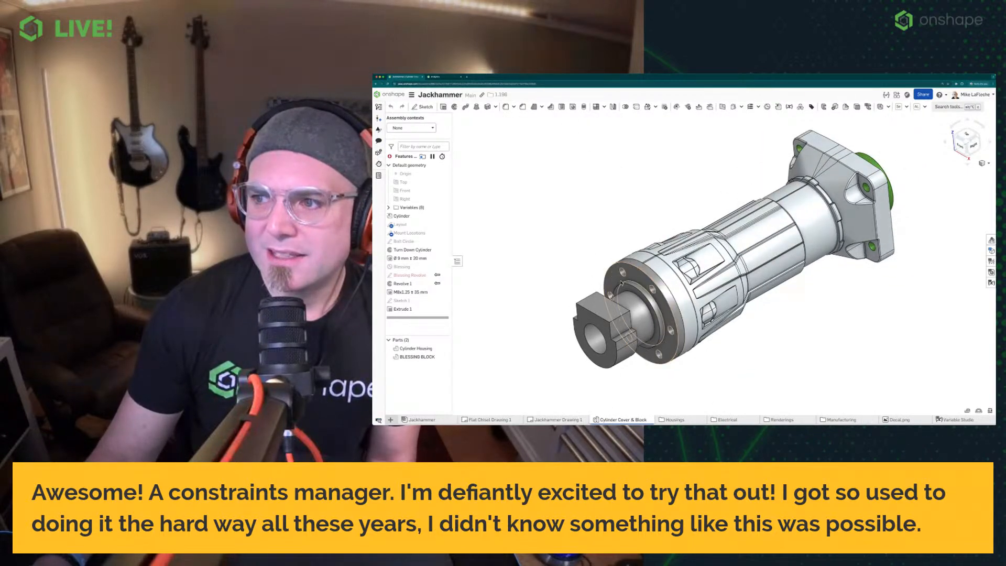
scroll(627, 308, "up", 1)
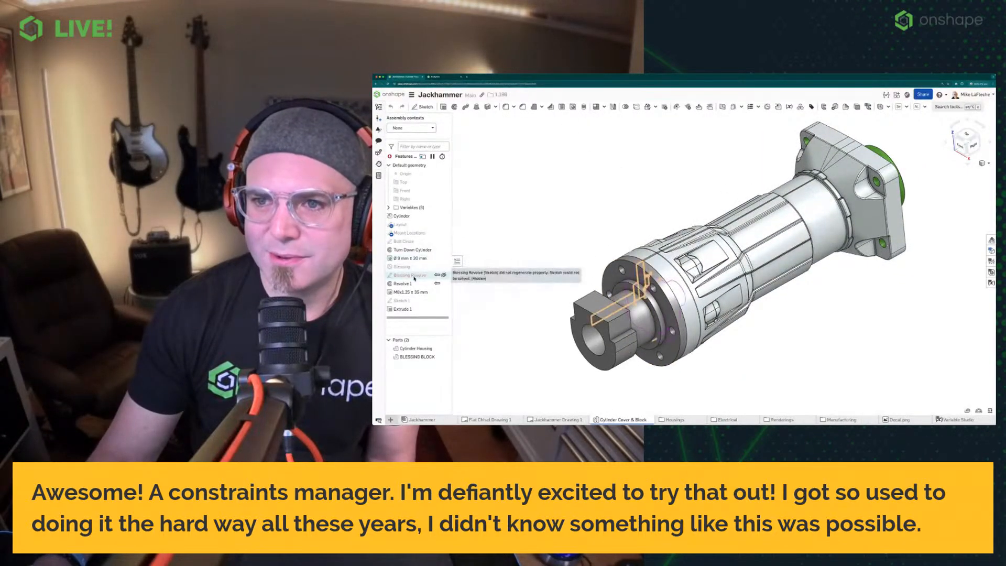
key("alt+c")
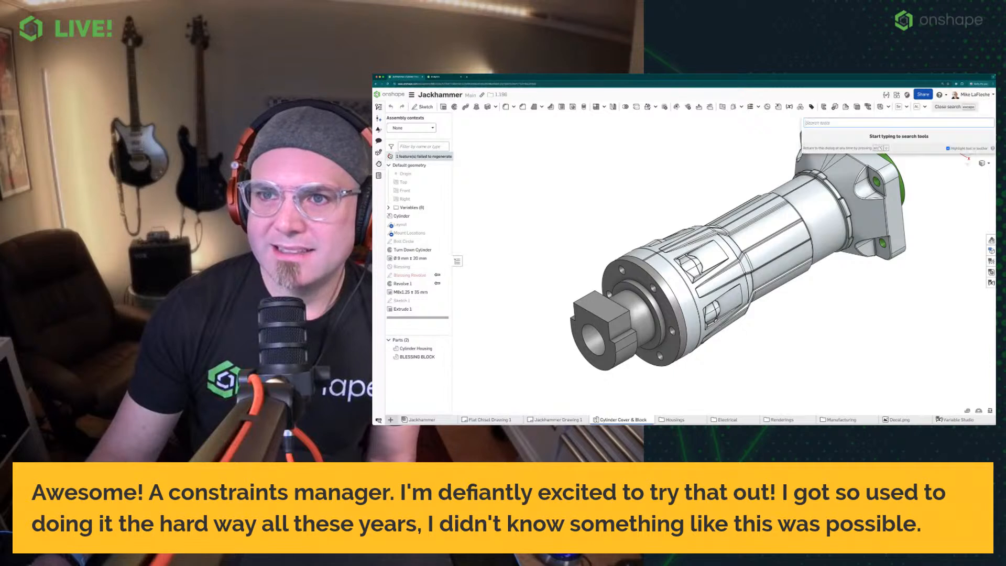
key("Escape")
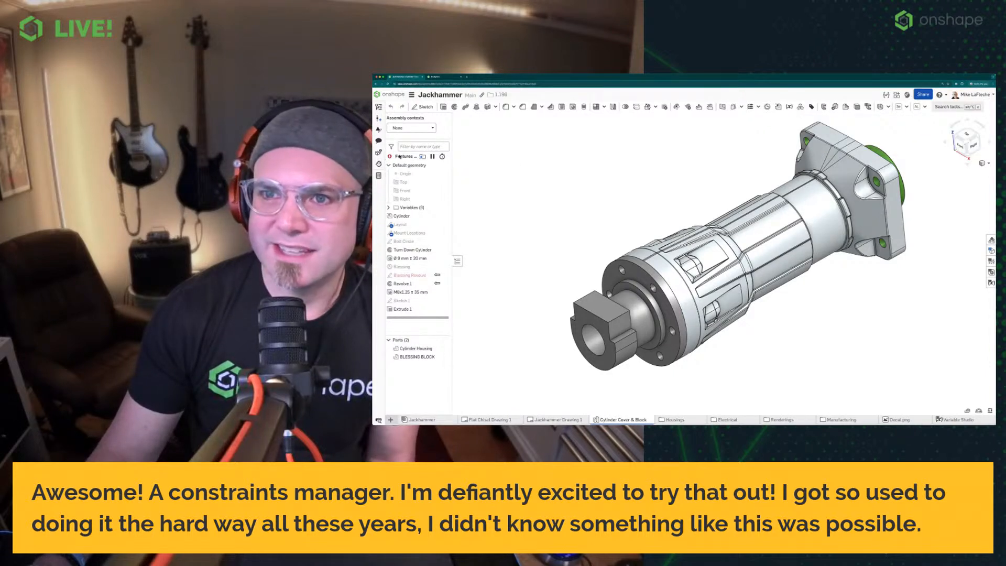
Filter the feature list to features with errors and open the Blessing Revolve sketch for editing
left_click(390, 157)
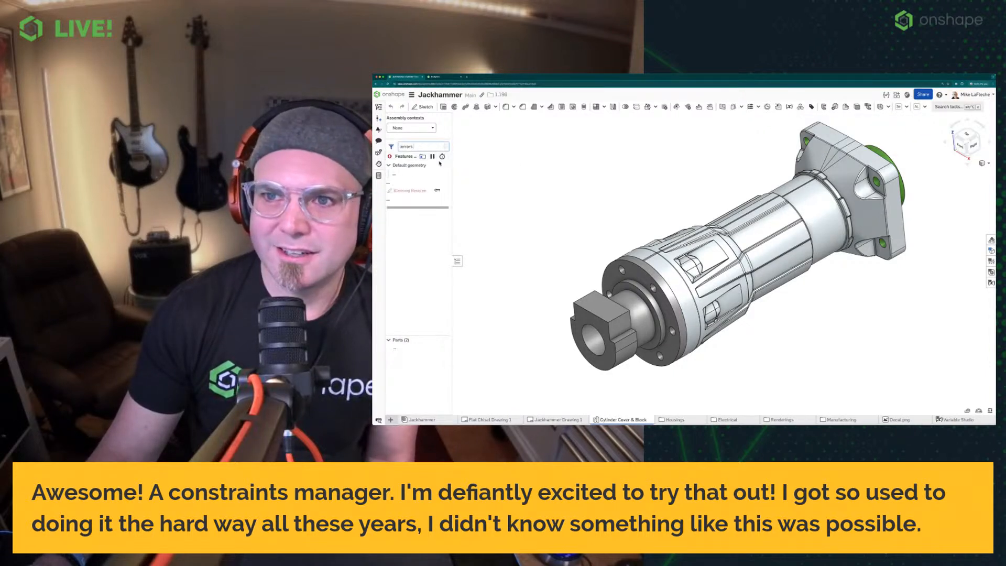
right_click(424, 192)
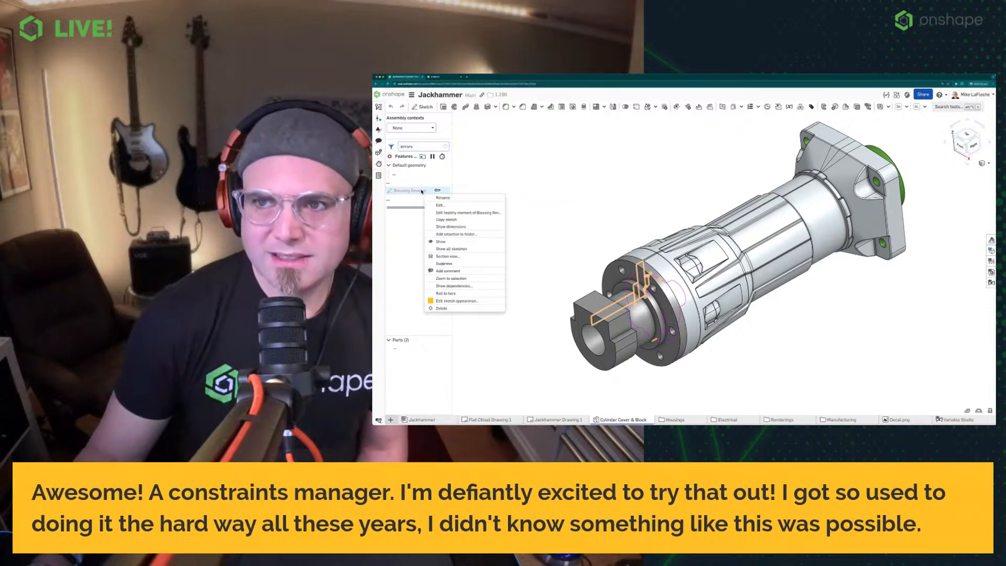
left_click(439, 206)
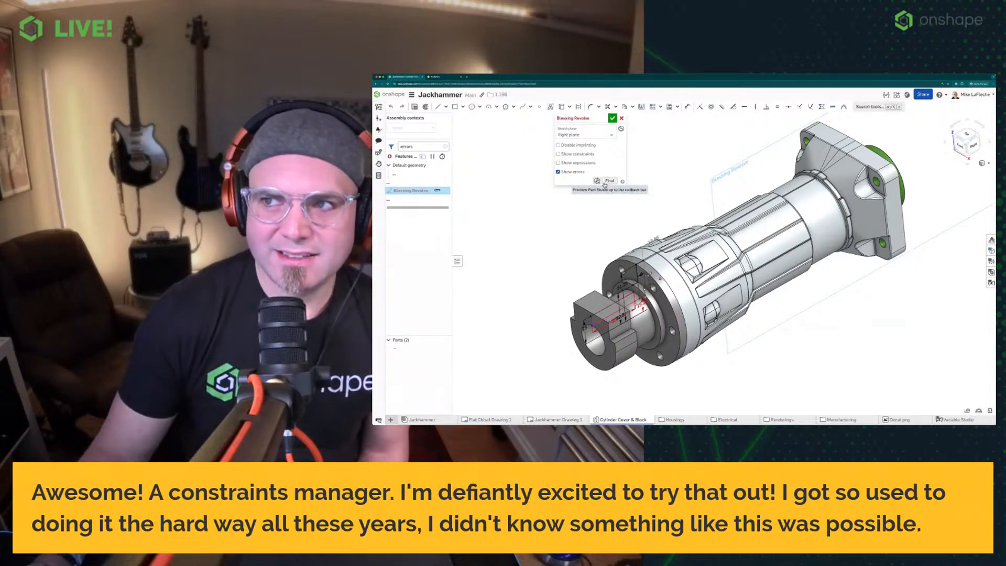
Orient the model to the Right view and apply a section view through the part around the sketch
left_click(973, 146)
left_click(983, 164)
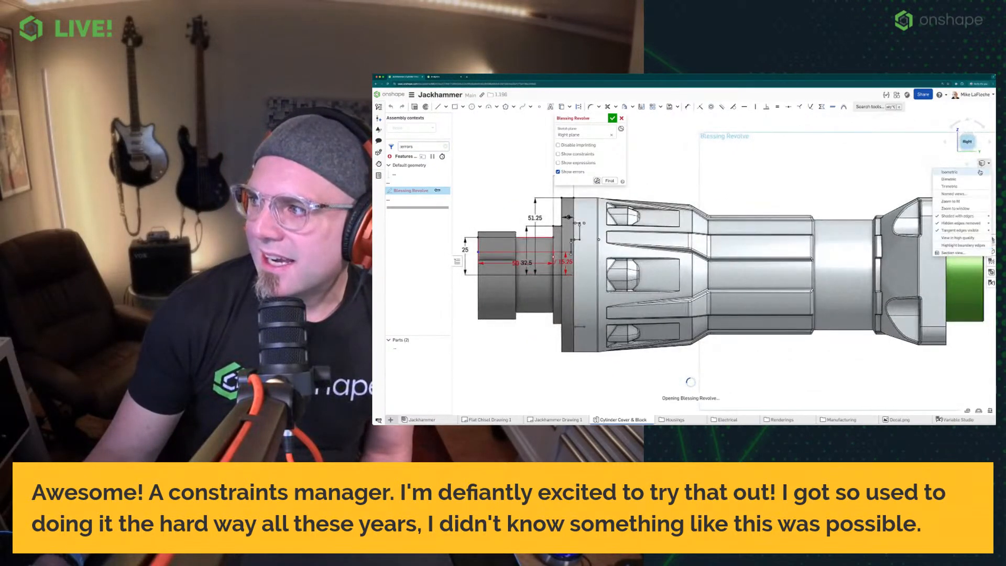
left_click(956, 257)
left_click(689, 215)
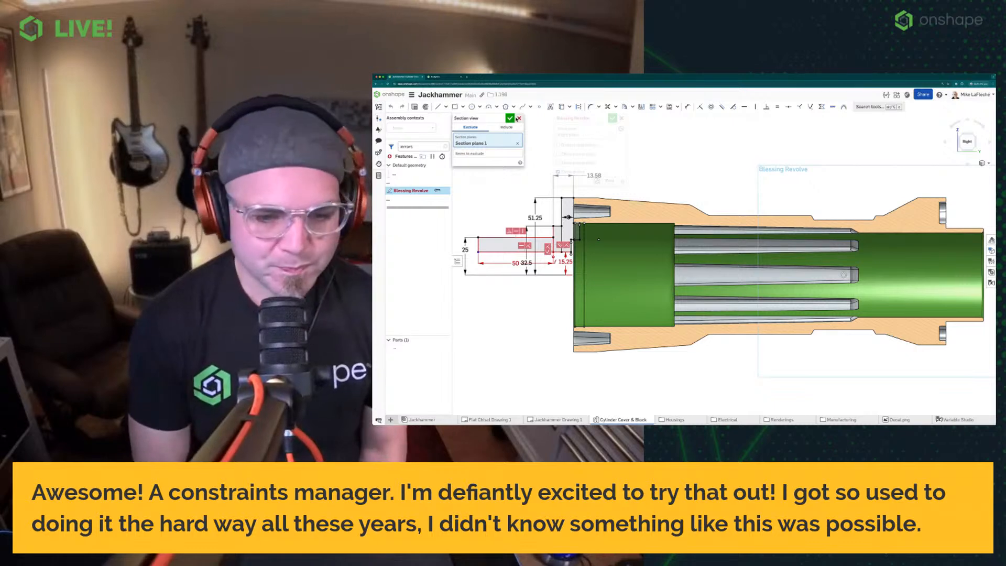
scroll(617, 268, "up", 3)
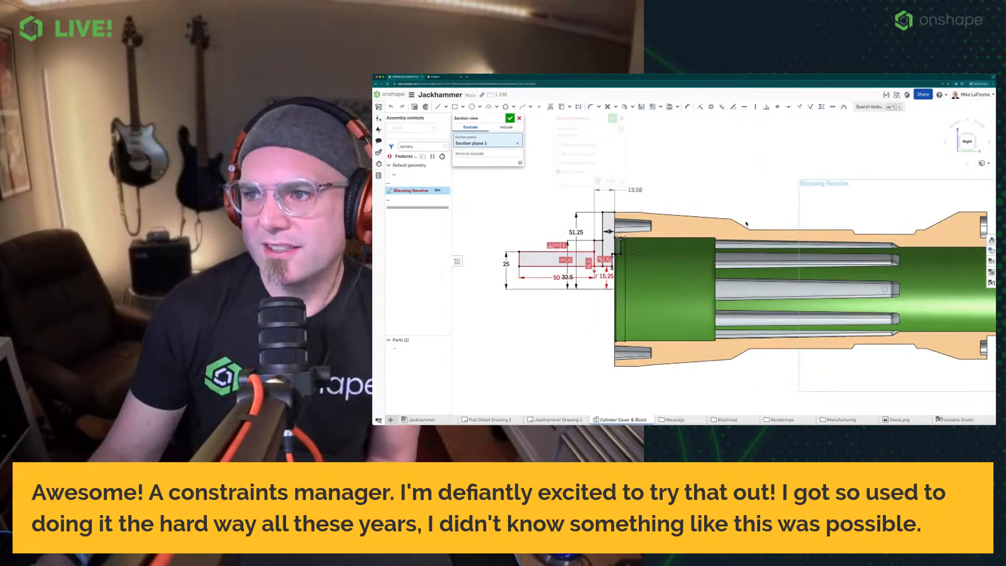
scroll(617, 268, "up", 1)
mouse_move(588, 228)
middle_mouse_down()
mouse_move(592, 238)
mouse_move(605, 233)
middle_mouse_up()
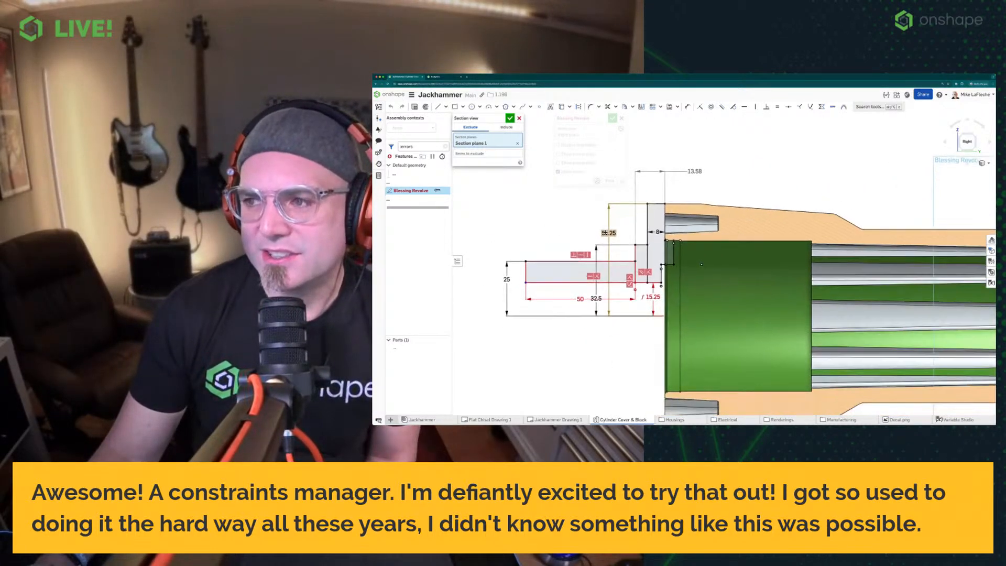
scroll(655, 254, "up", 3)
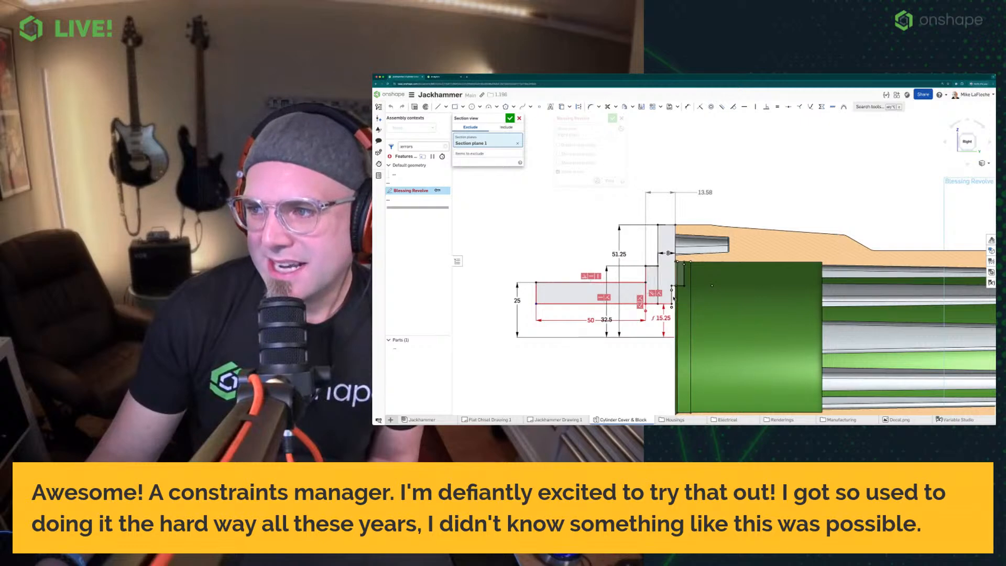
middle_click_drag(733, 205, 763, 242)
scroll(763, 242, "down", 2)
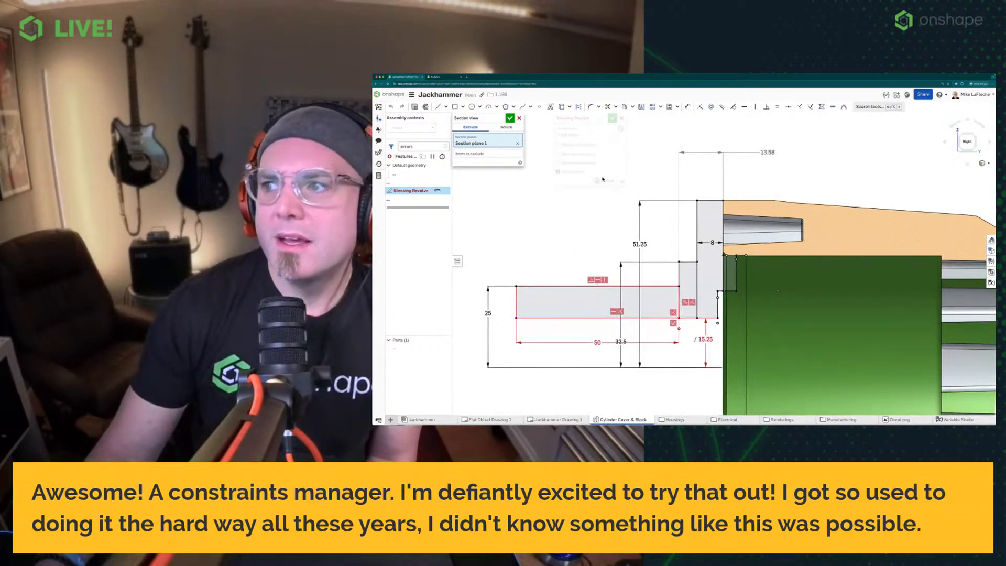
left_click(509, 117)
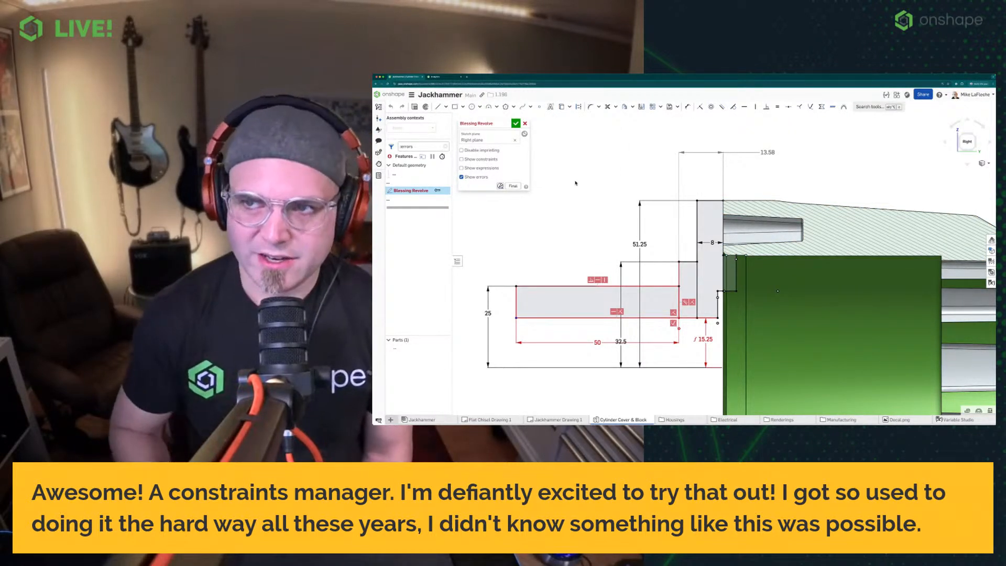
Toggle the sketch's Show errors option repeatedly to compare the highlighted problem geometry
left_click(474, 178)
left_click(474, 178)
left_click(474, 178)
left_click(473, 178)
left_click(474, 178)
left_click(474, 178)
left_click(473, 178)
left_click(474, 178)
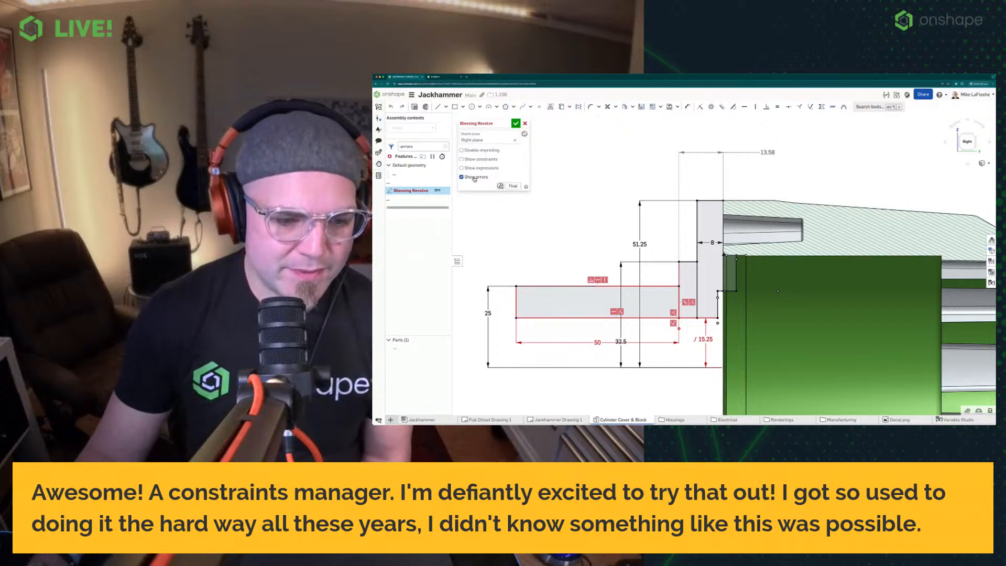
Open the Profile inspector from the sketch diagnostics and step to the sketch's loose ends, then close it
left_click(500, 187)
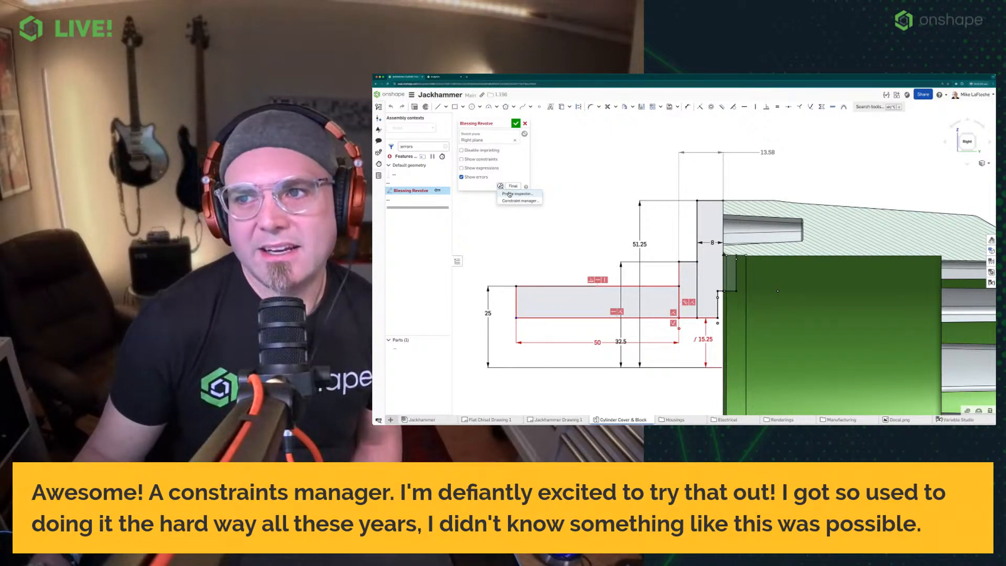
left_click(511, 194)
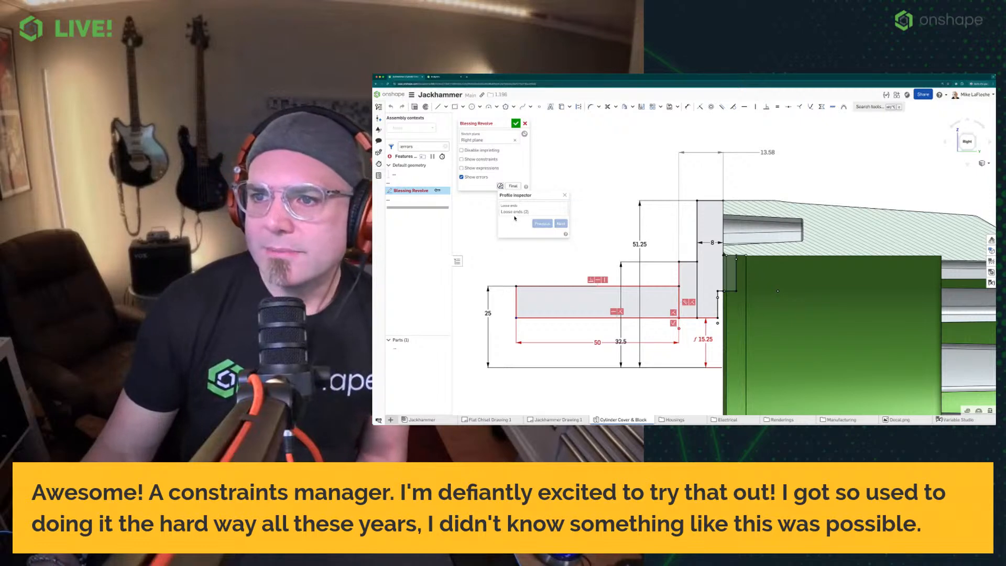
left_click(515, 211)
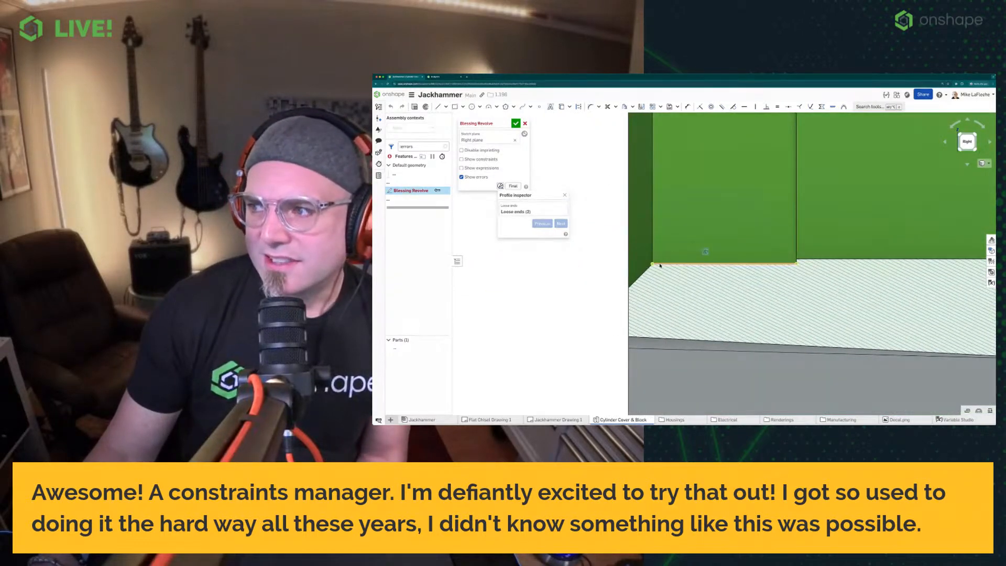
scroll(655, 267, "down", 10)
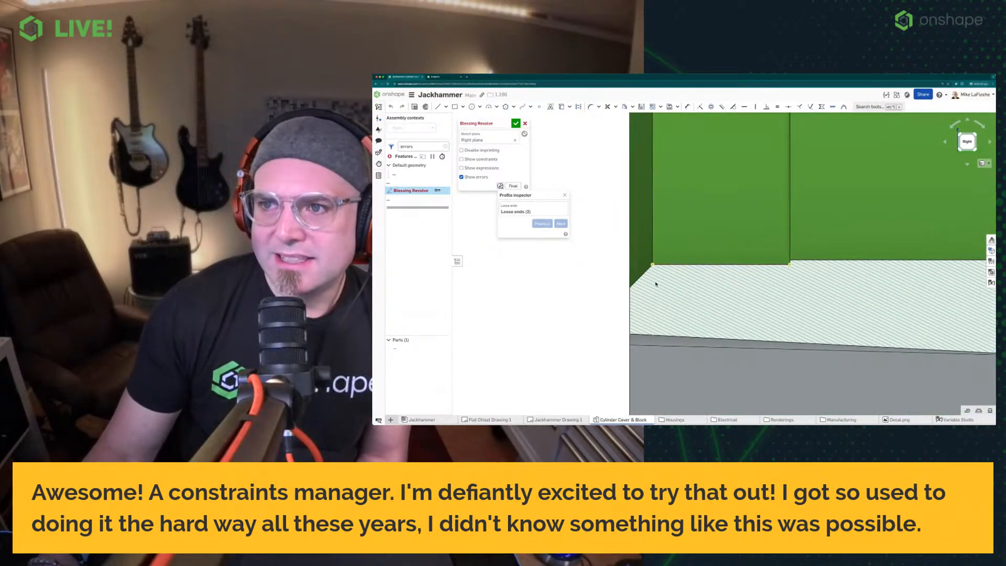
scroll(630, 347, "down", 5)
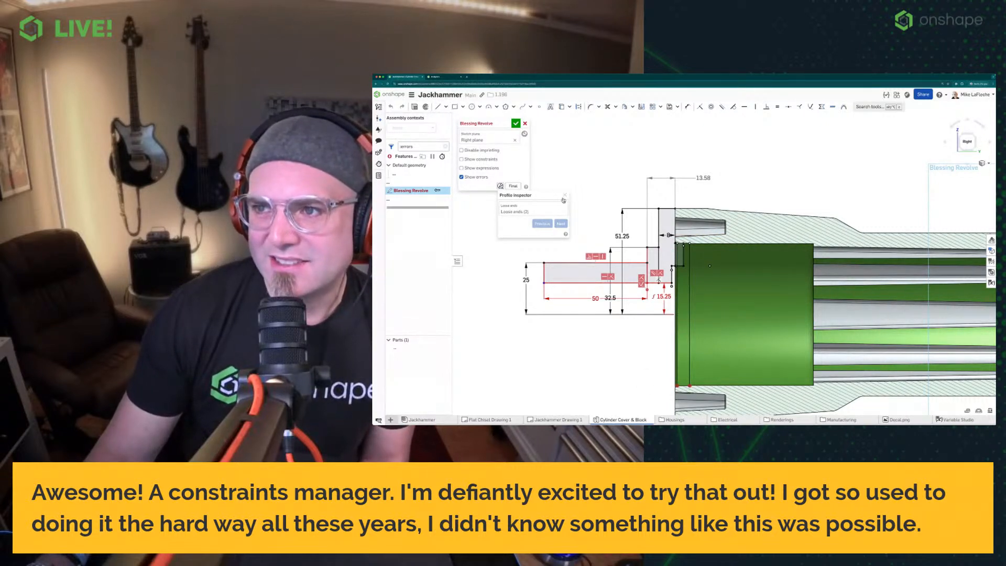
left_click(563, 198)
Open the Constraint manager from the sketch diagnostics tools and reposition its panel beside the sketch
left_click(499, 186)
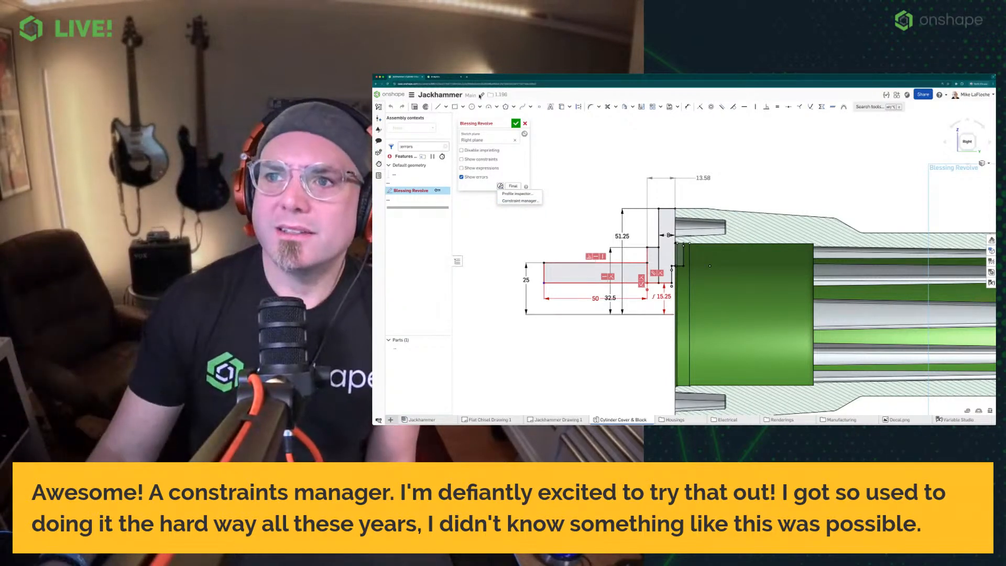
left_click(636, 156)
scroll(681, 259, "down", 5)
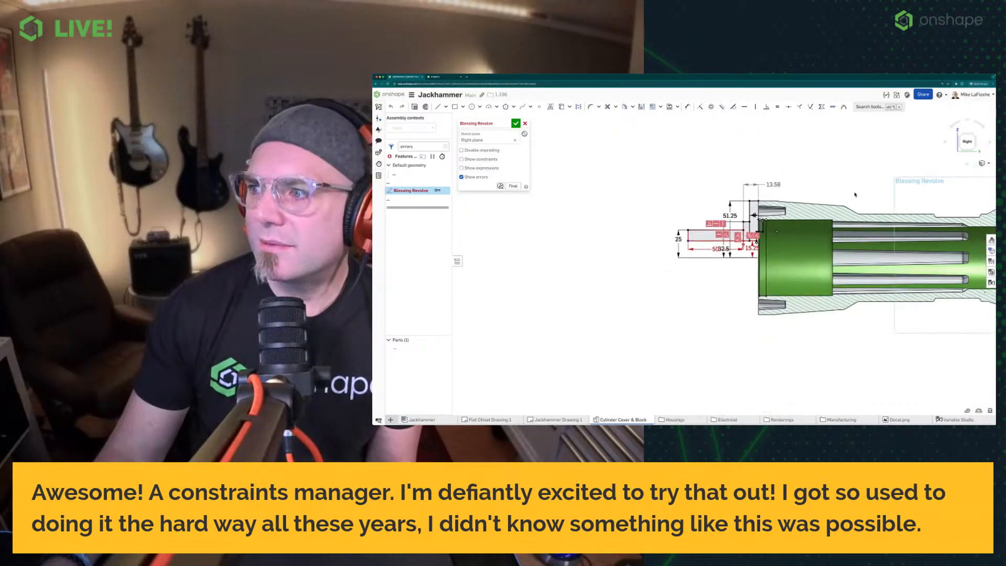
left_click_drag(478, 123, 482, 124)
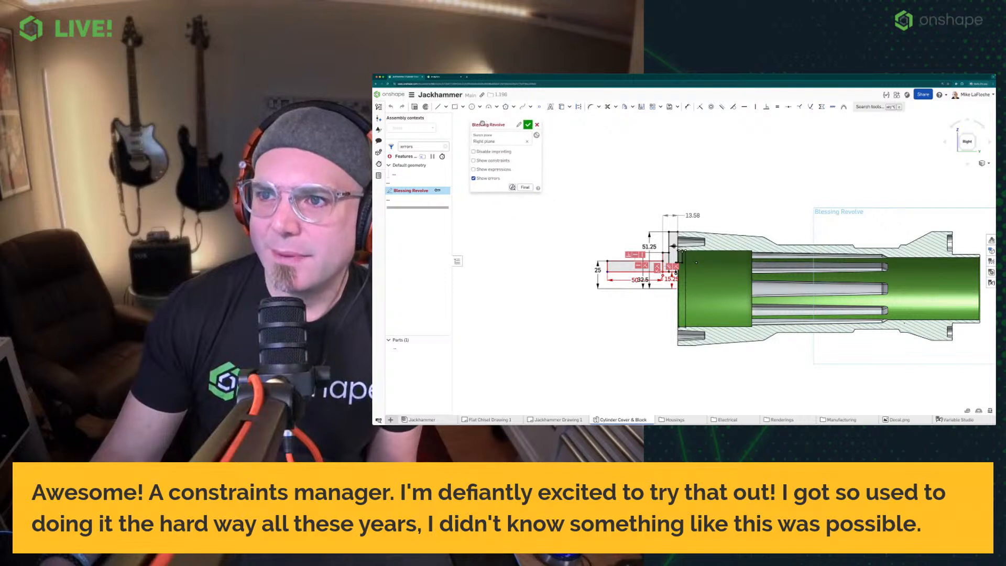
left_click(506, 187)
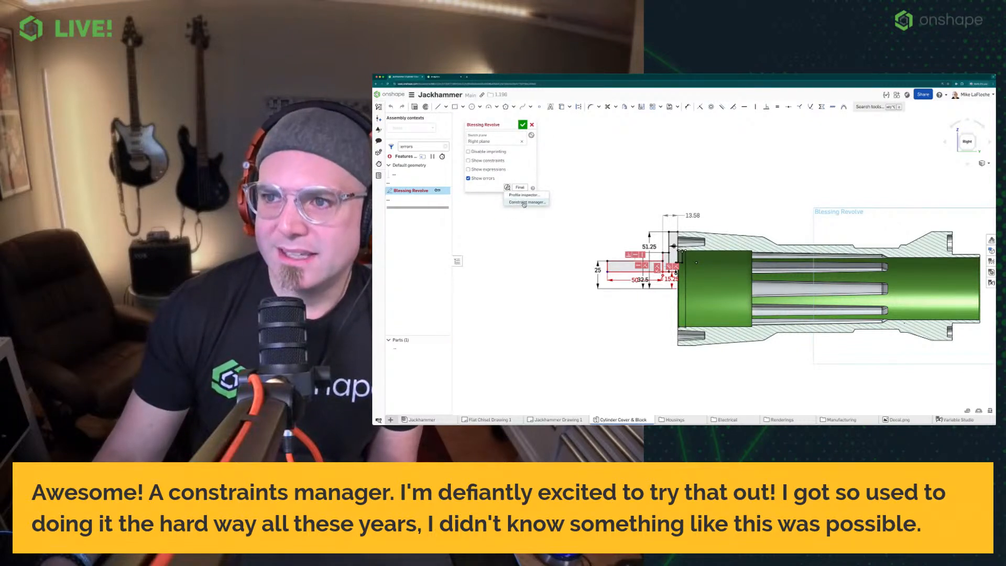
left_click(521, 204)
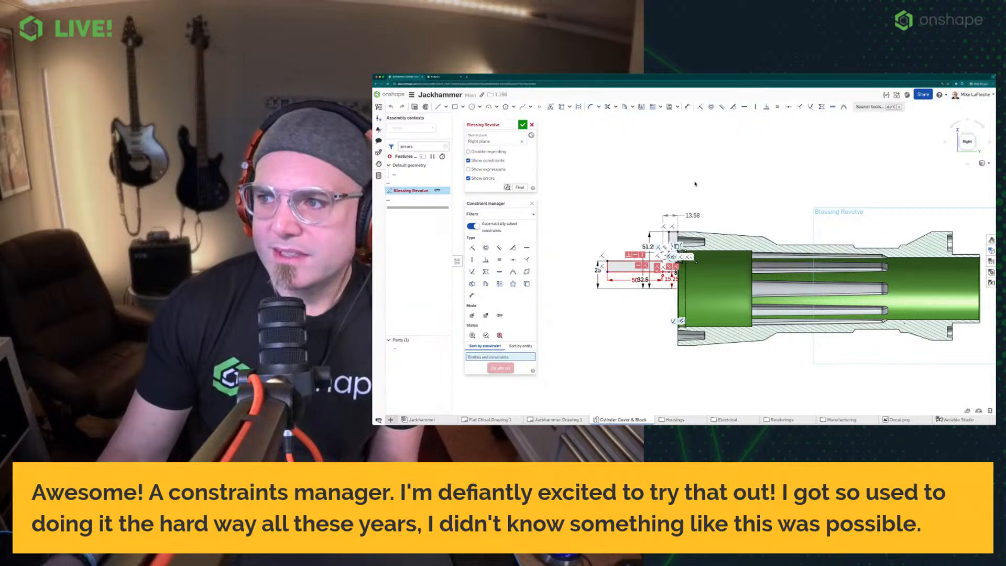
scroll(624, 230, "up", 5)
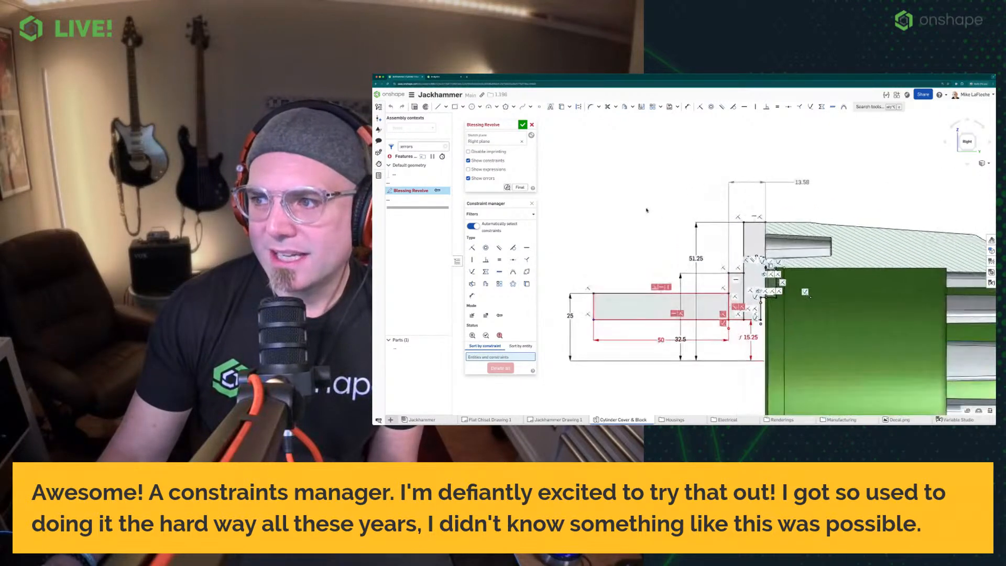
scroll(647, 211, "up", 3)
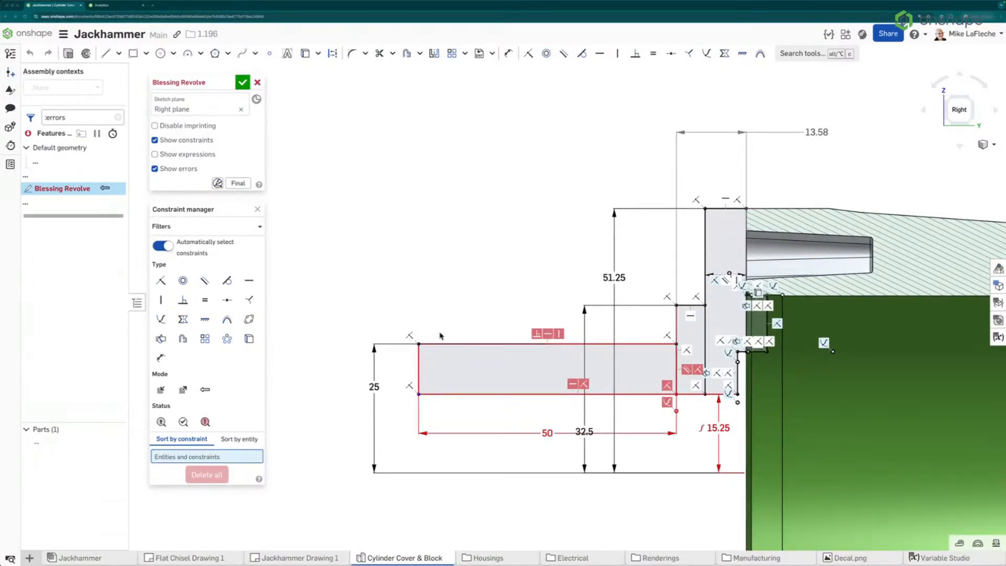
middle_click_drag(565, 375, 485, 316)
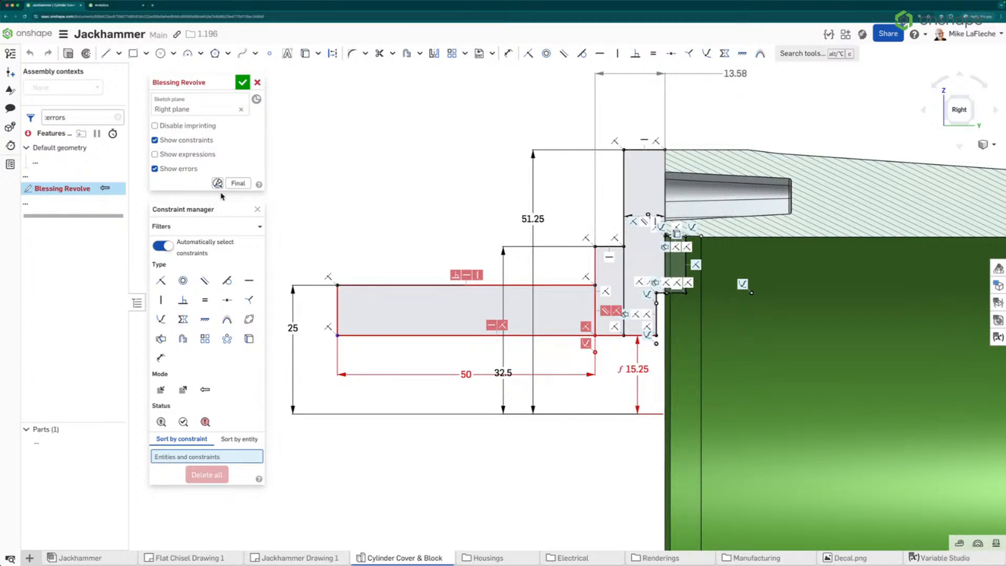
left_click_drag(211, 209, 163, 230)
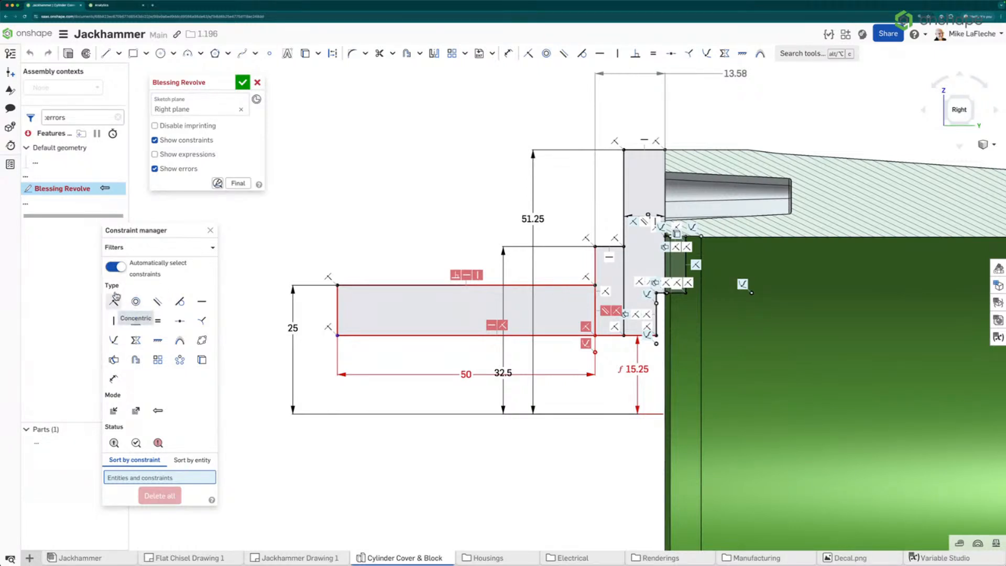
left_click(206, 251)
left_click(187, 251)
left_click(187, 252)
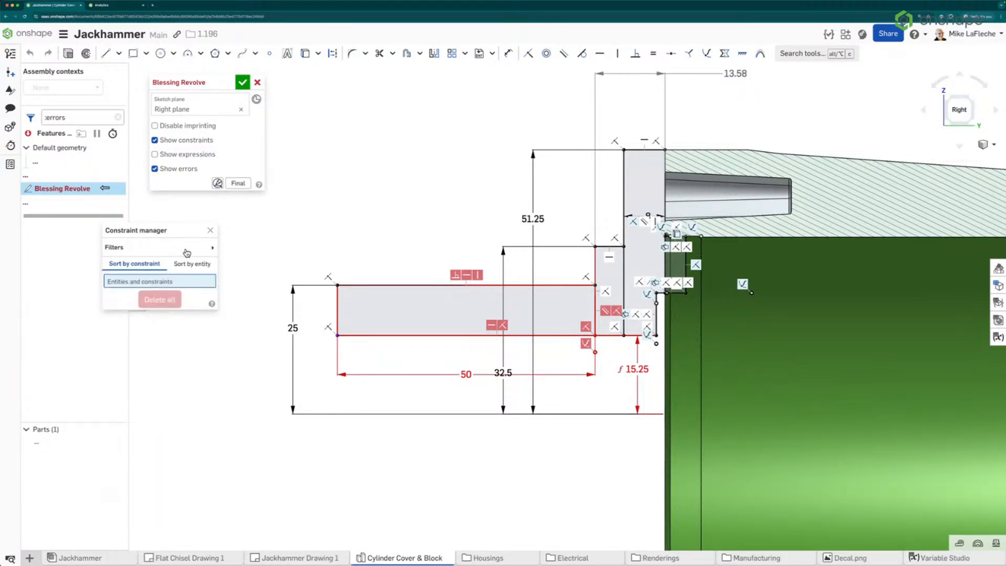
left_click(187, 253)
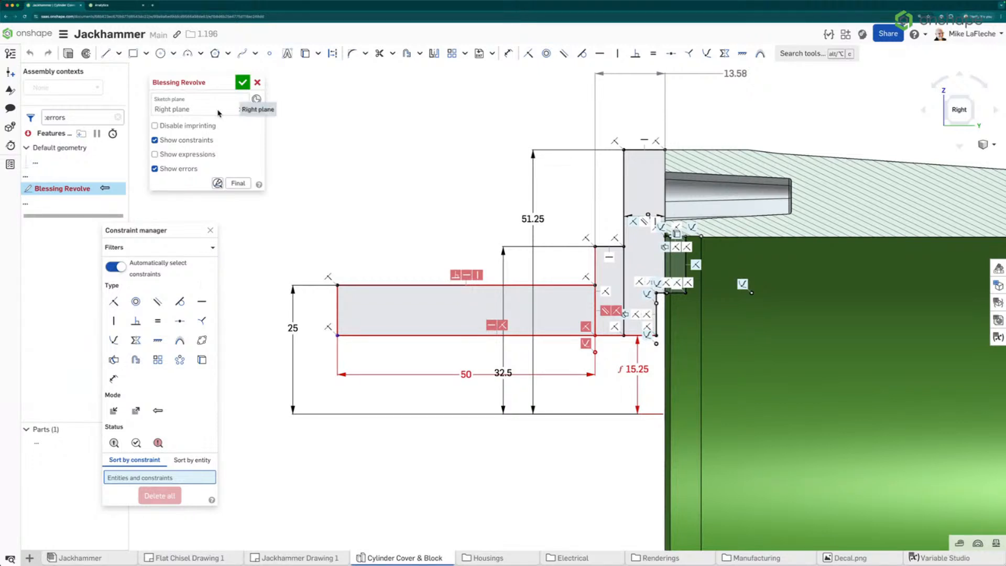
Turn off Show constraints in the Blessing Revolve sketch dialog
left_click(214, 143)
left_click(218, 144)
left_click(203, 142)
left_click(199, 143)
left_click(198, 144)
left_click(197, 144)
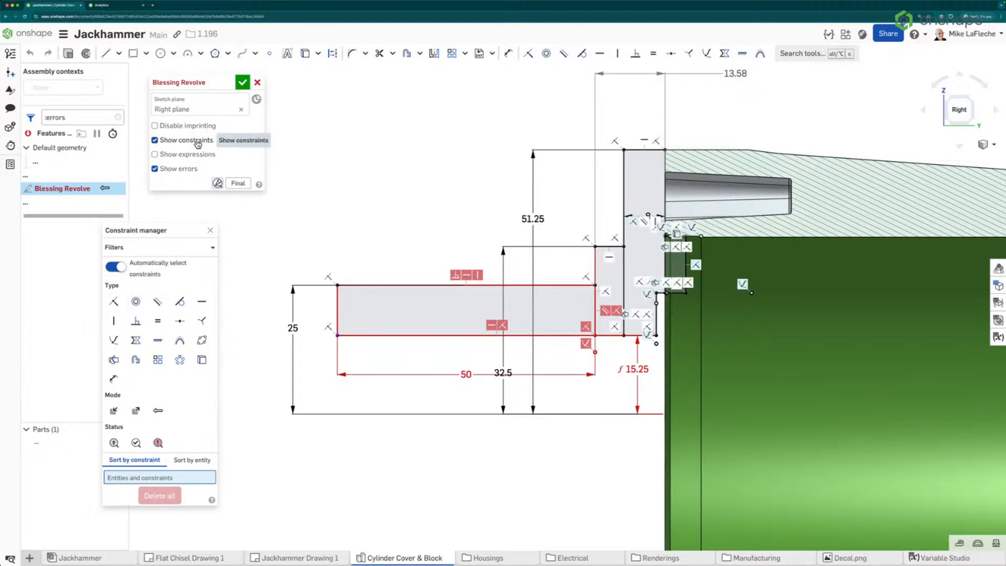
left_click(197, 144)
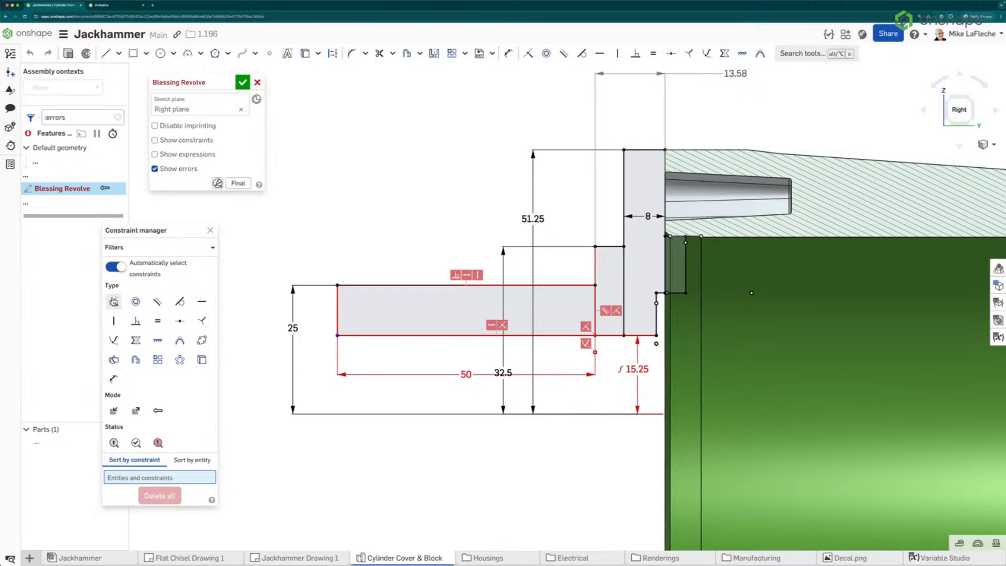
Filter the Constraint manager to Coincident constraints and scroll through the listed constraints and entities
left_click(112, 302)
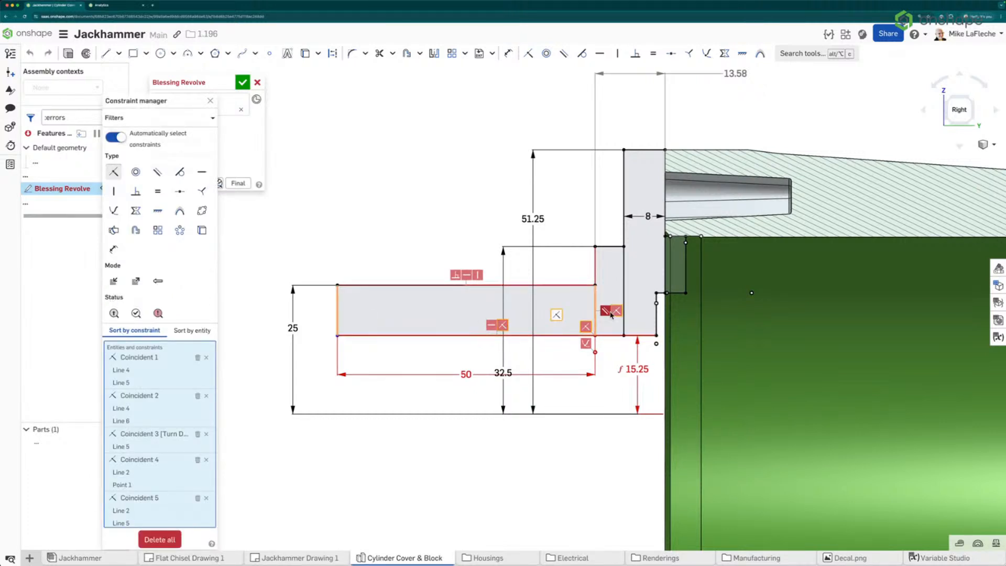
scroll(152, 414, "down", 5)
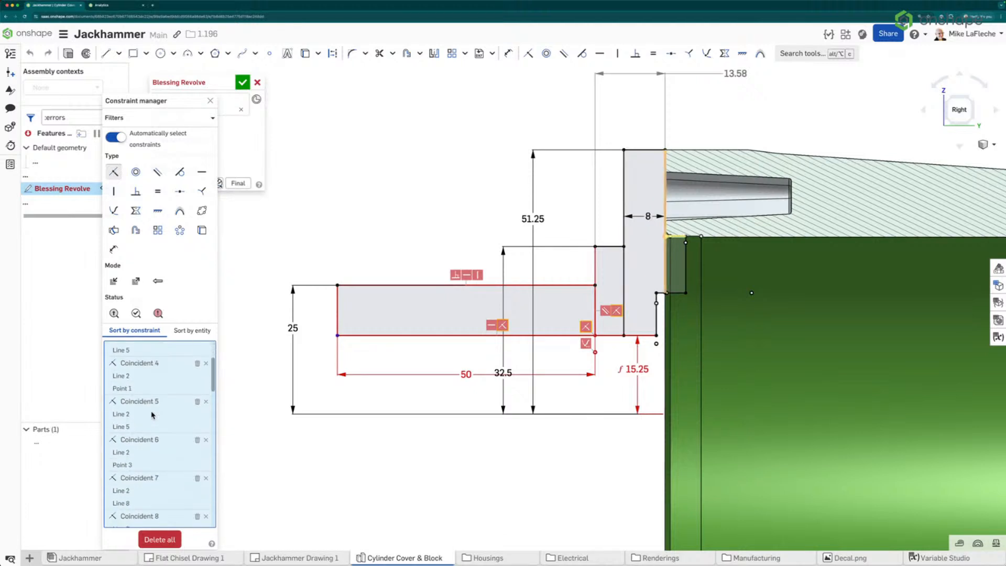
scroll(152, 414, "down", 10)
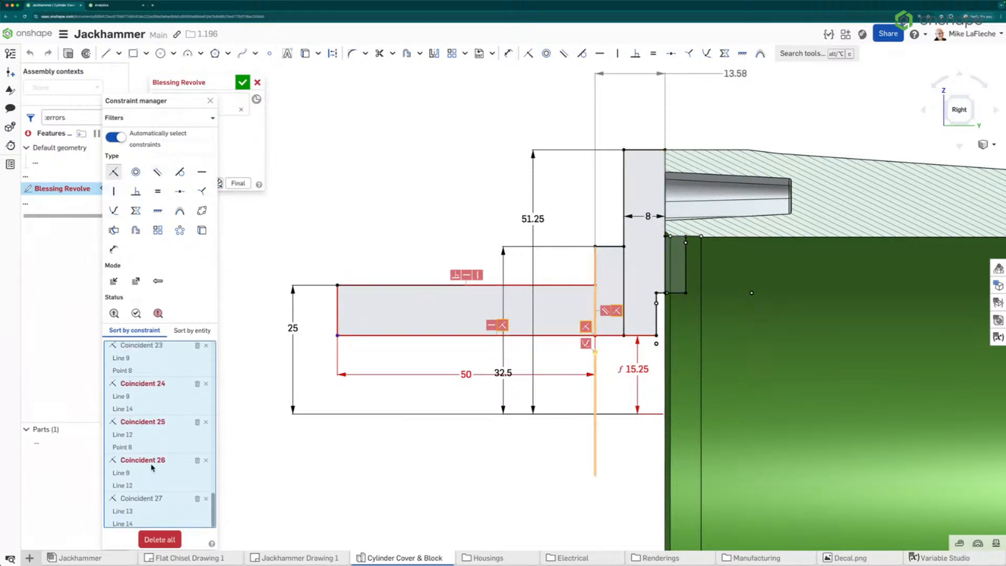
scroll(147, 503, "up", 4)
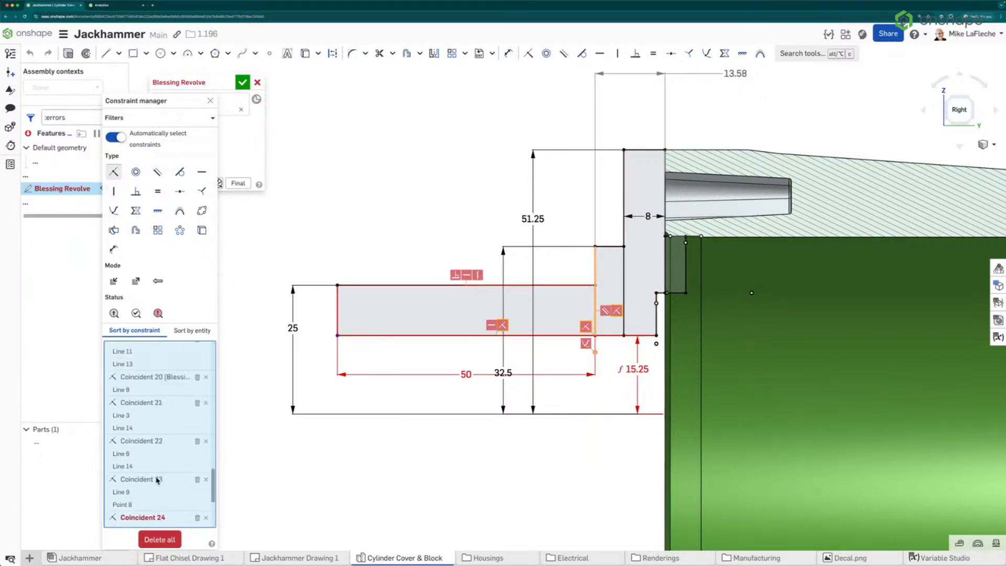
scroll(157, 472, "up", 12)
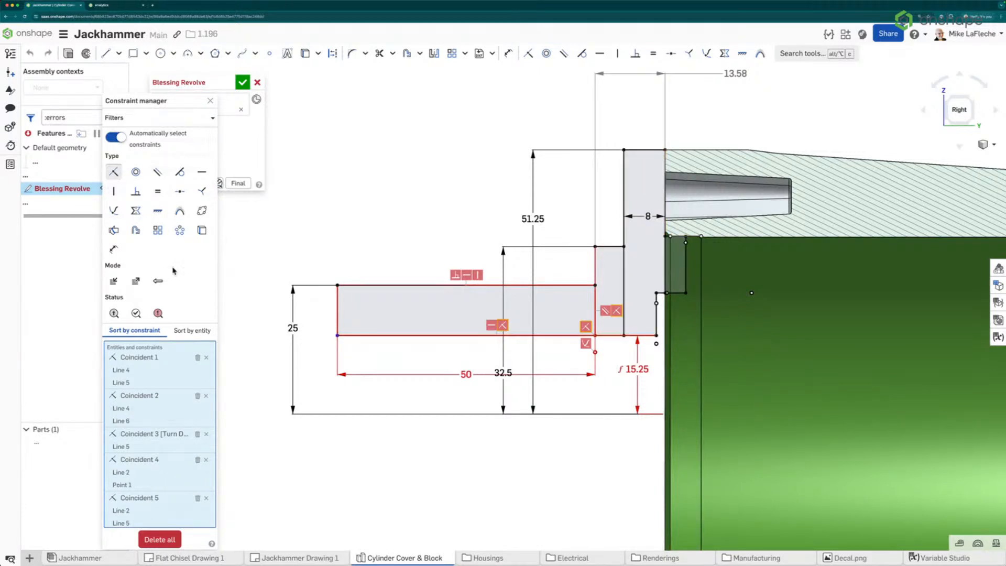
Move the Constraint manager and sketch dialog aside, turn Show constraints back on, and clear the Coincident filter
mouse_move(149, 101)
left_mouse_down()
mouse_move(63, 128)
mouse_move(89, 131)
left_mouse_up()
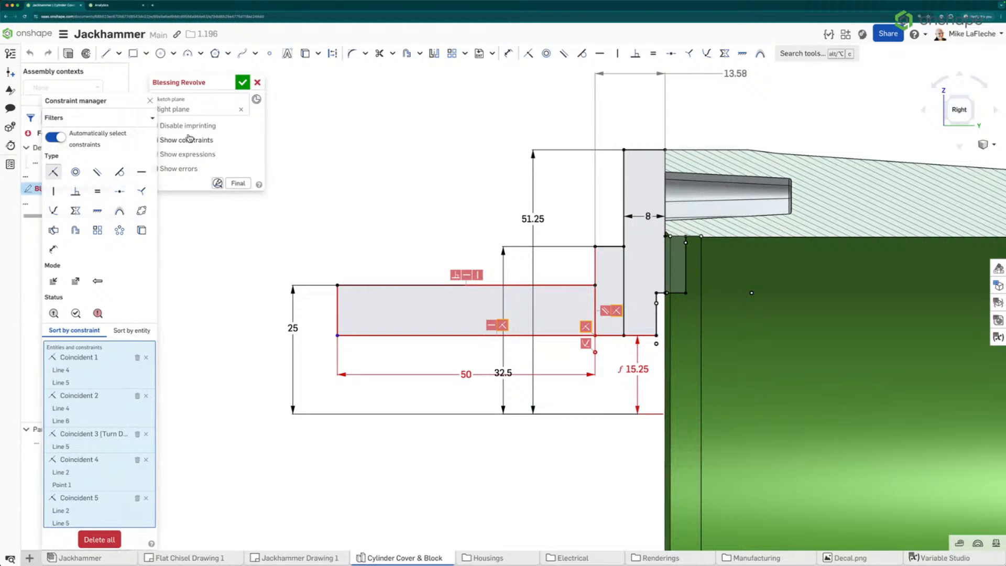
left_click(204, 142)
left_click_drag(178, 82, 234, 79)
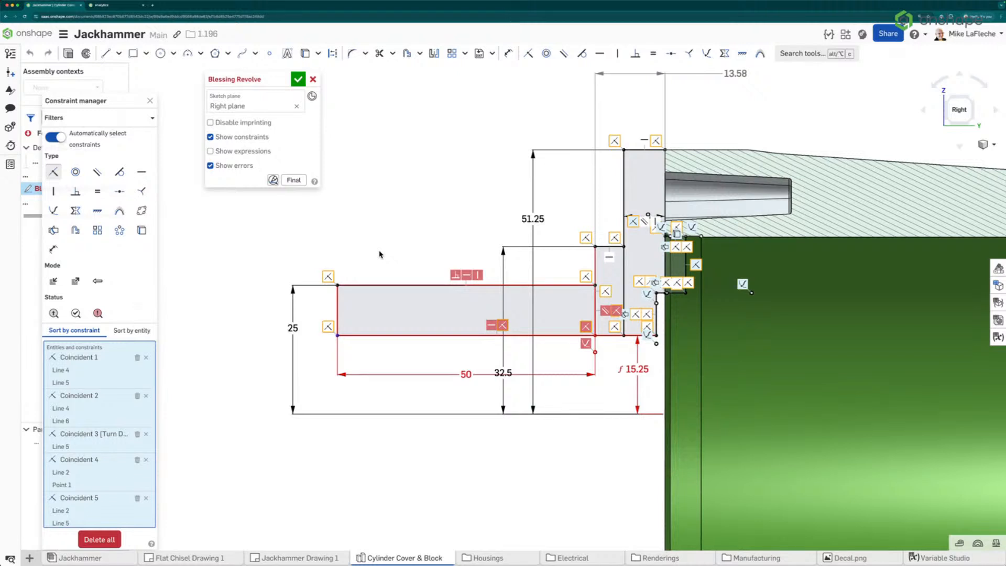
left_click(53, 173)
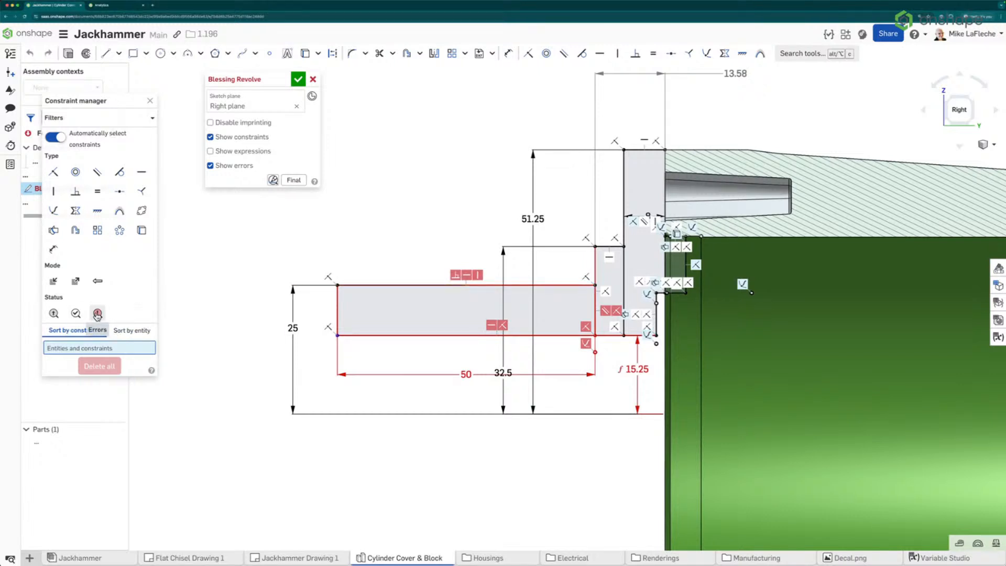
Filter the Constraint manager to erroring constraints and compare the list sorted by constraint and by entity
left_click(97, 314)
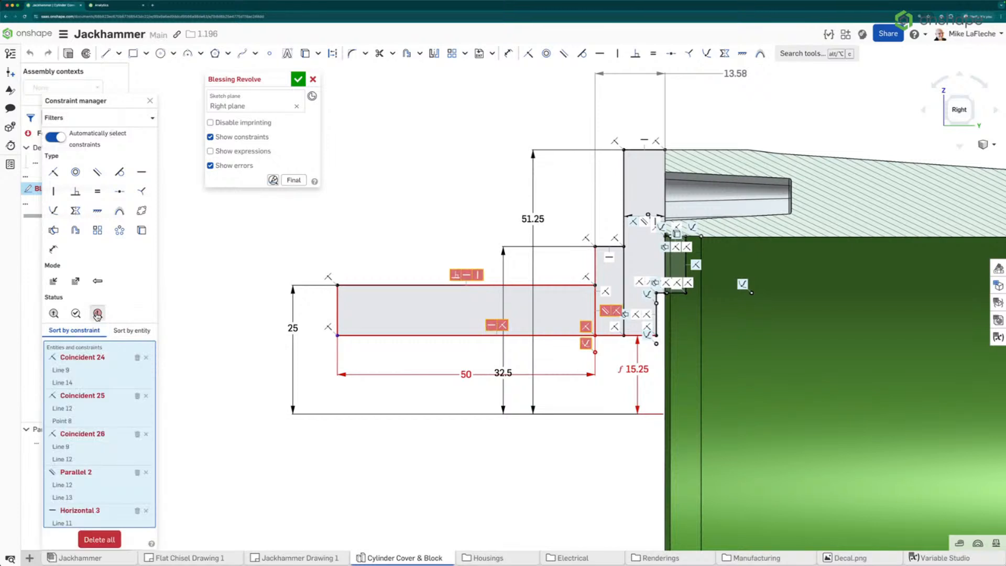
scroll(86, 387, "down", 5)
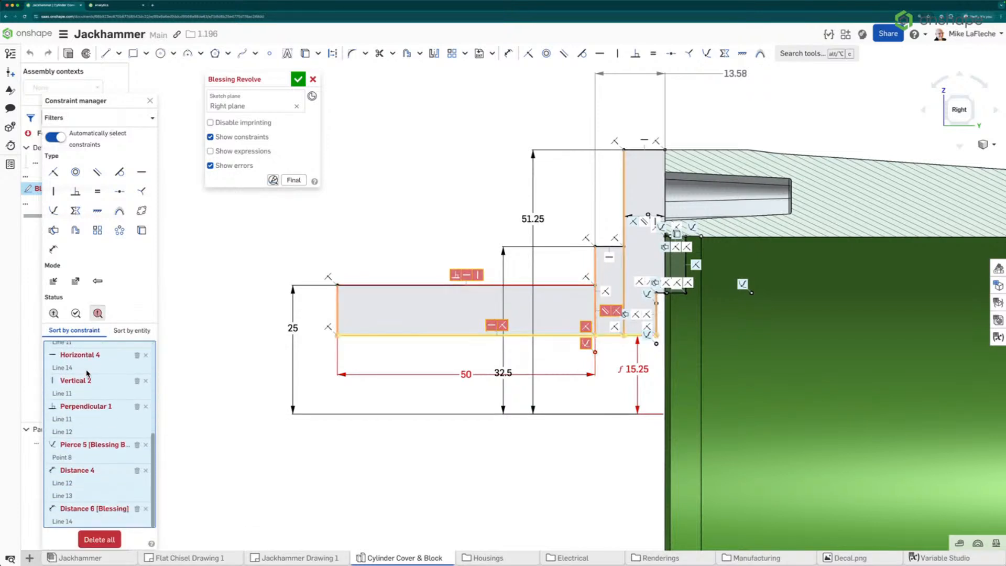
scroll(86, 393, "up", 5)
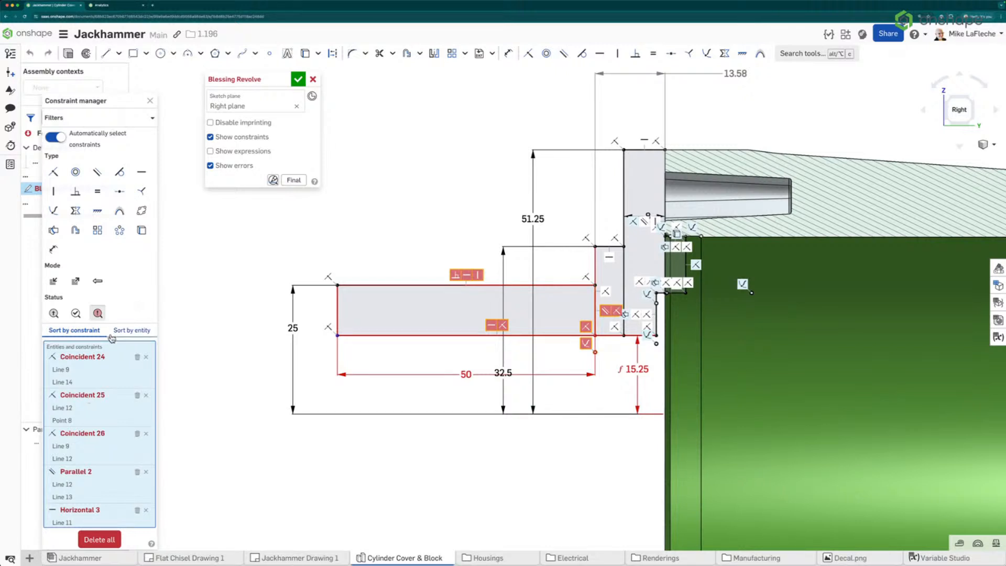
left_click(132, 330)
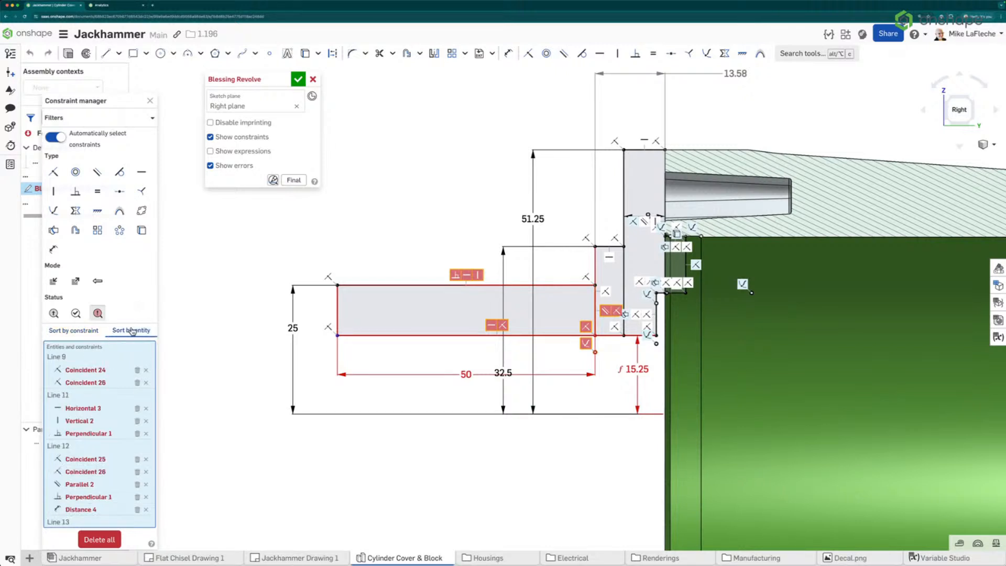
left_click(63, 332)
left_click(130, 331)
left_click(88, 333)
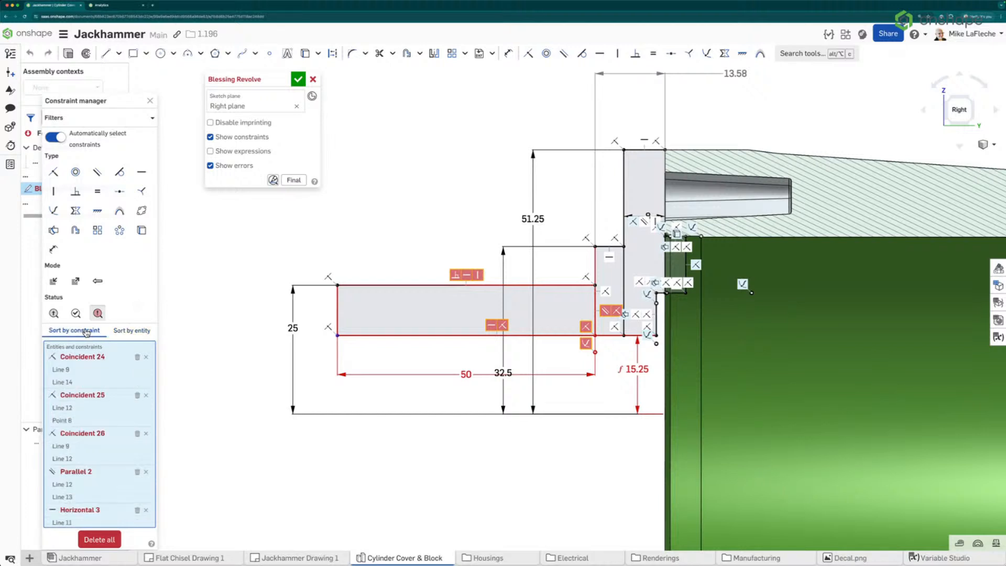
left_click(120, 333)
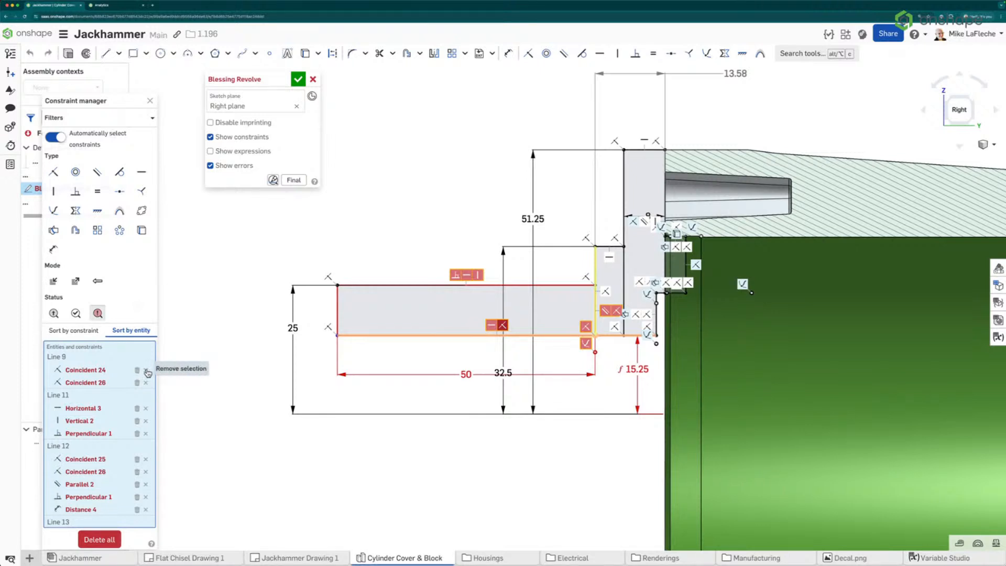
left_click(85, 332)
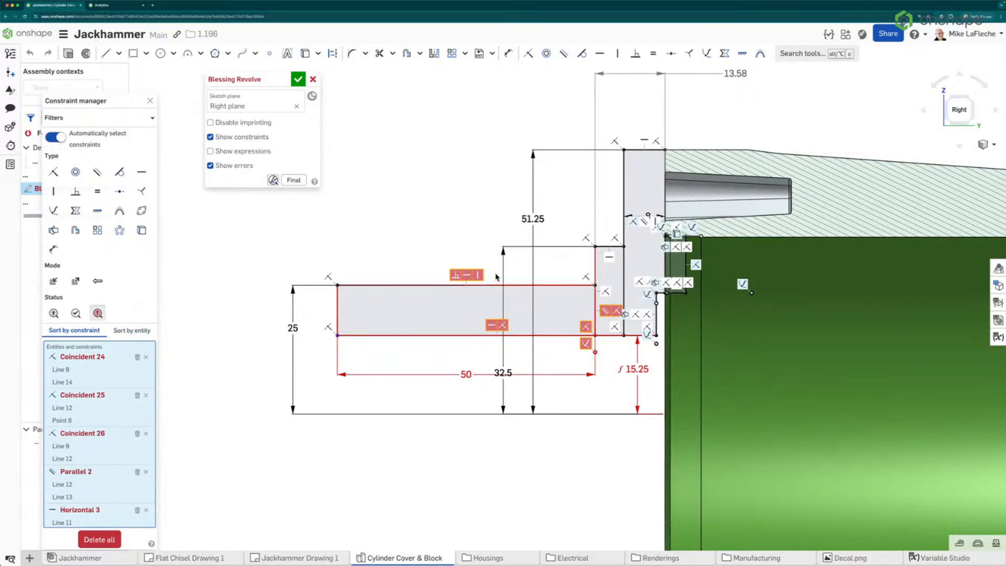
scroll(96, 487, "down", 2)
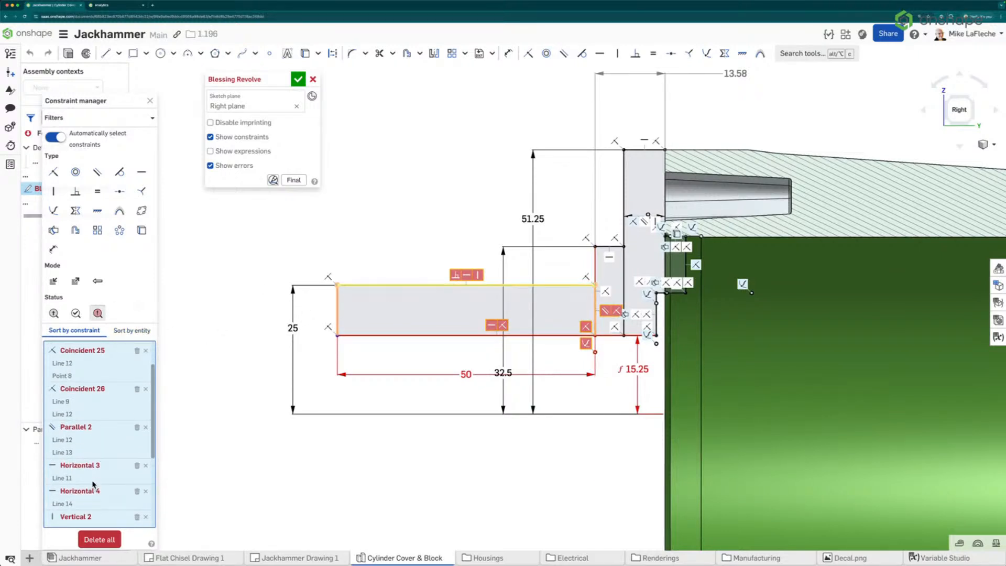
scroll(94, 482, "down", 1)
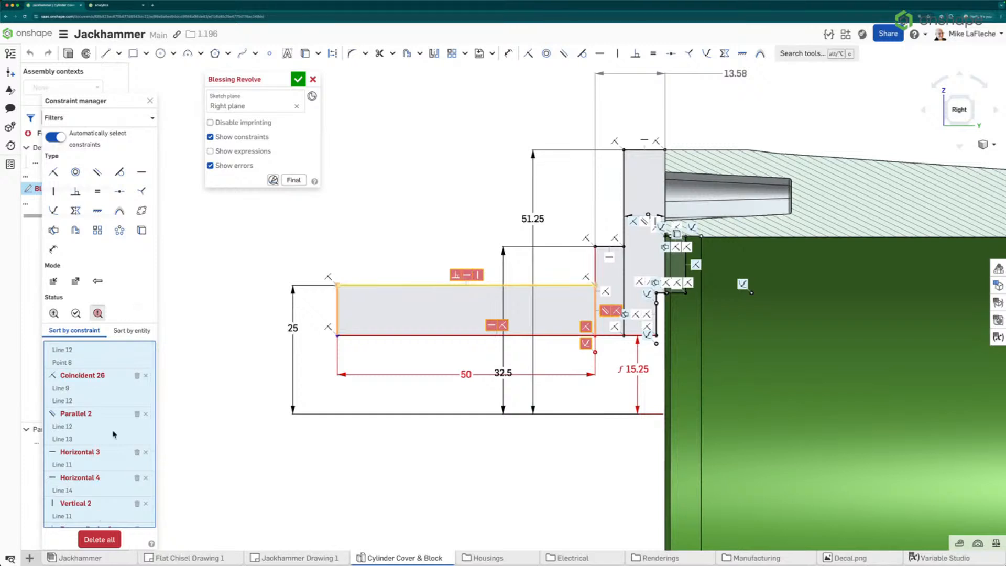
left_click(133, 330)
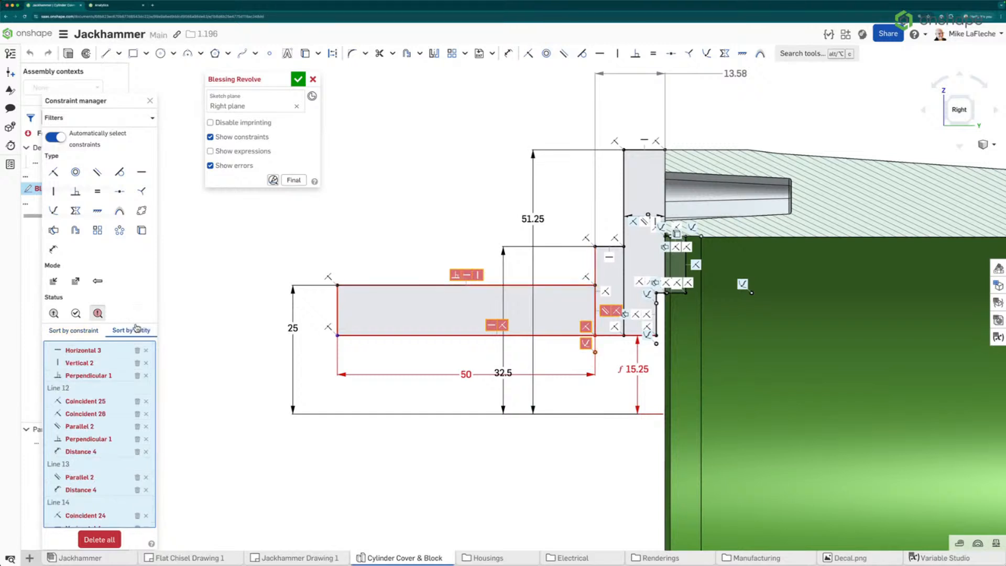
Select the rectangle's top line and delete its Vertical 2 constraint from the Constraint manager
left_click(386, 285)
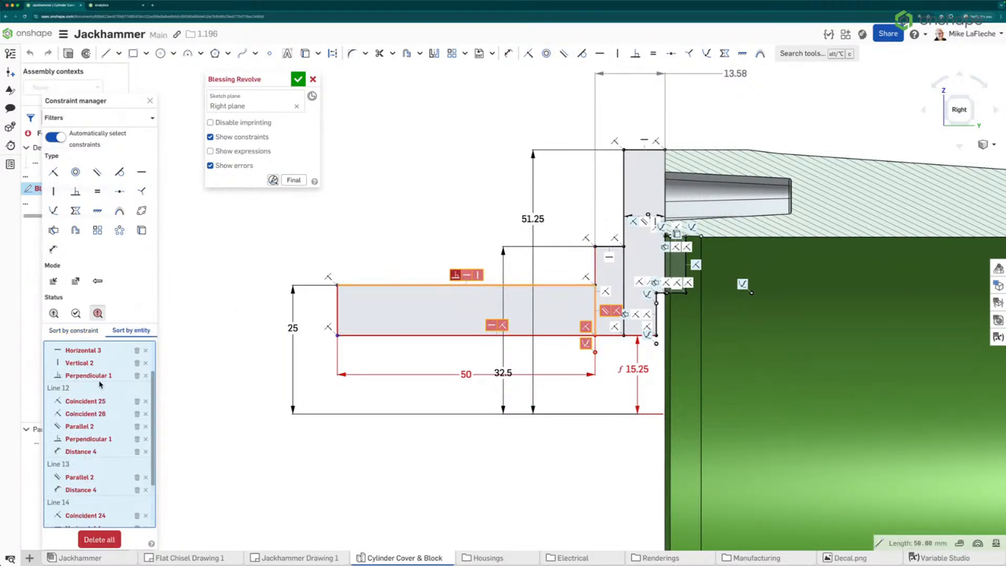
scroll(77, 359, "up", 2)
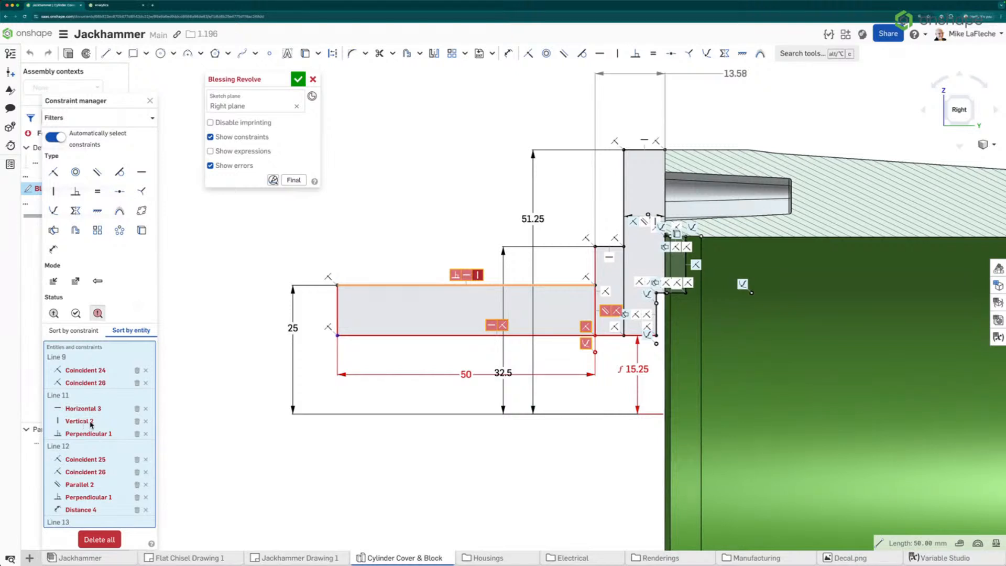
left_click(137, 423)
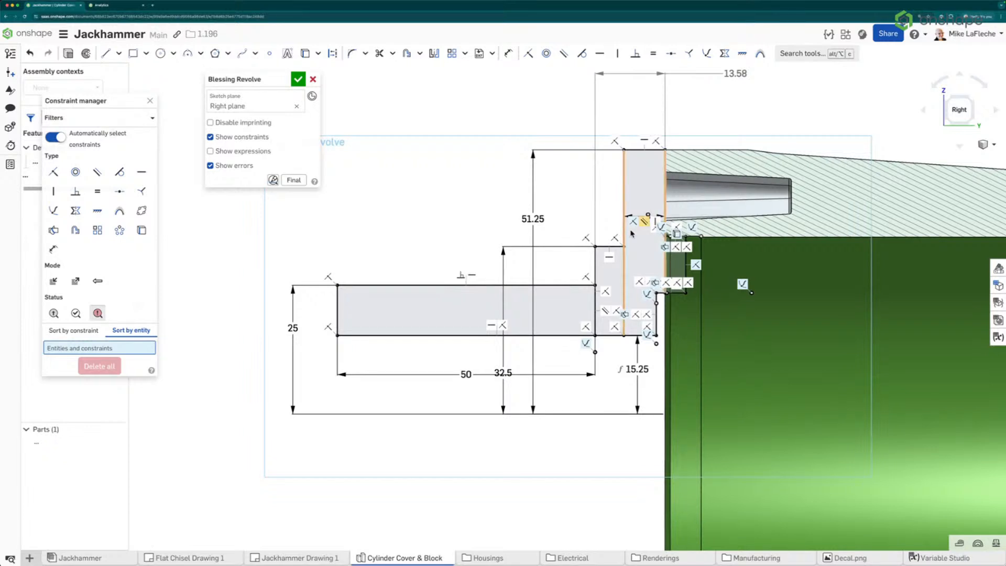
Inspect the top line of the 50 mm rectangle and its horizontal constraint in the sketch and Constraint manager
left_click_drag(105, 101, 118, 129)
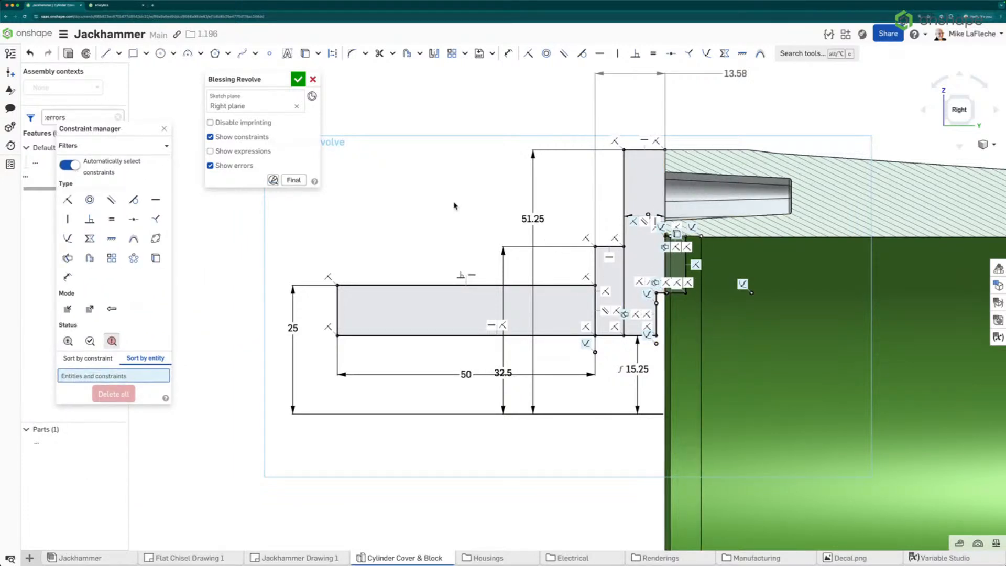
middle_click_drag(582, 210, 547, 253)
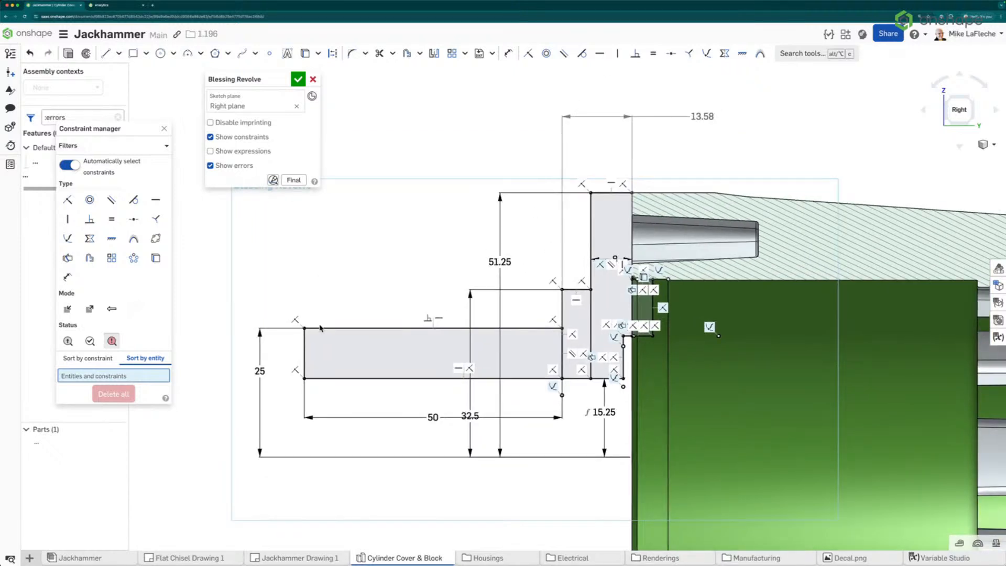
left_click(439, 319)
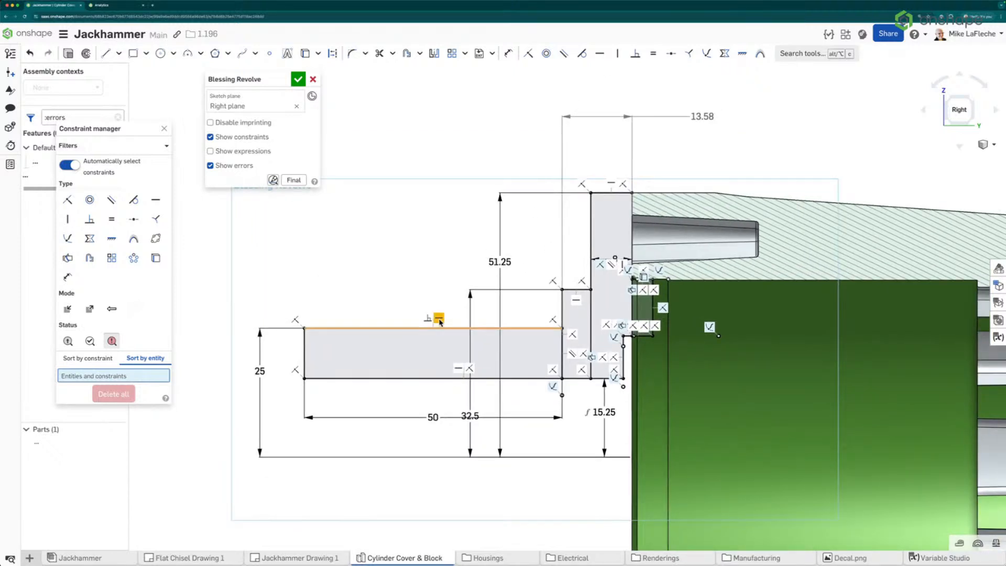
left_click(263, 272)
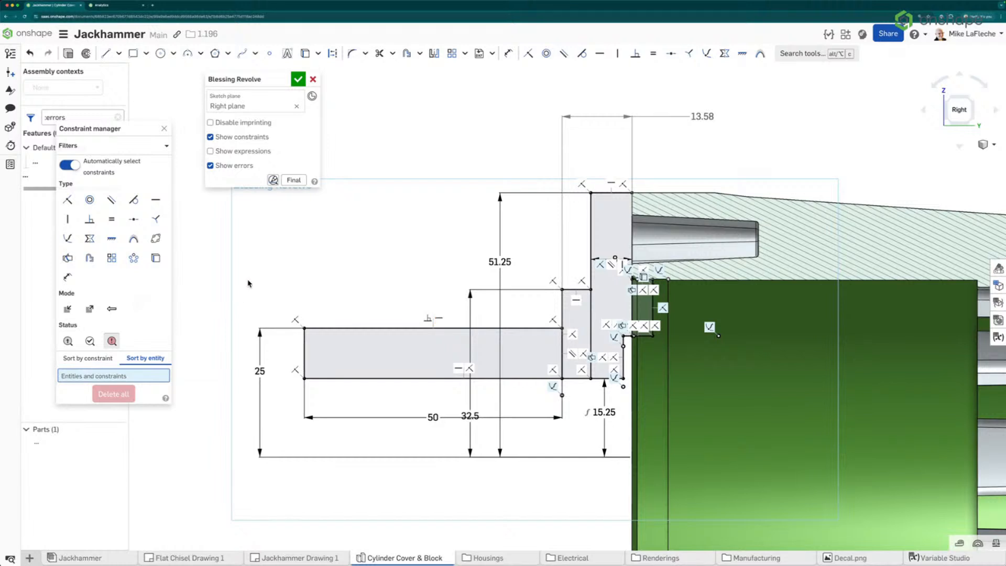
left_click(401, 328)
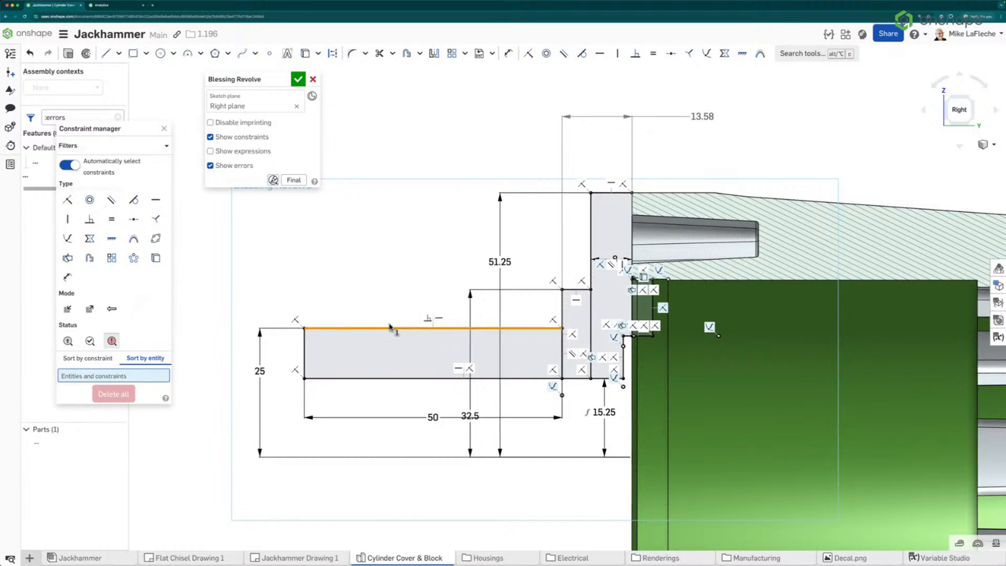
left_click(88, 360)
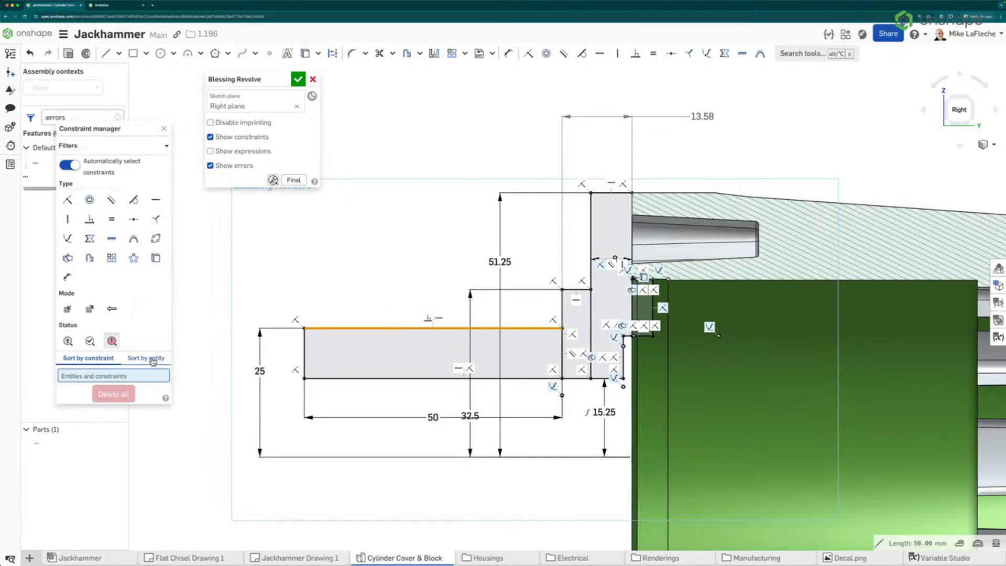
left_click(283, 270)
left_click(439, 318)
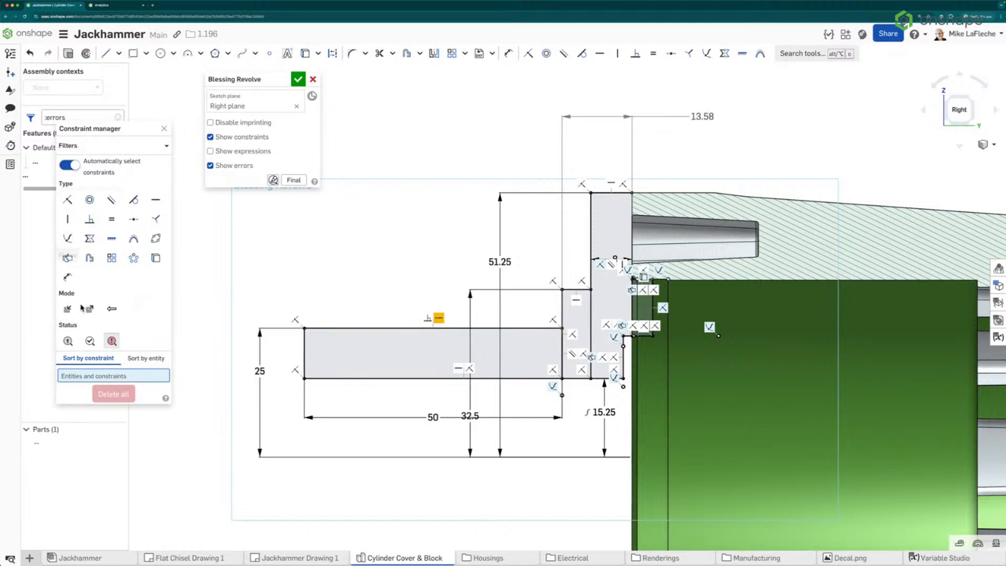
Clear the Errors filter, list the top line's constraints by entity, and delete its Horizontal 3 constraint
left_click(112, 341)
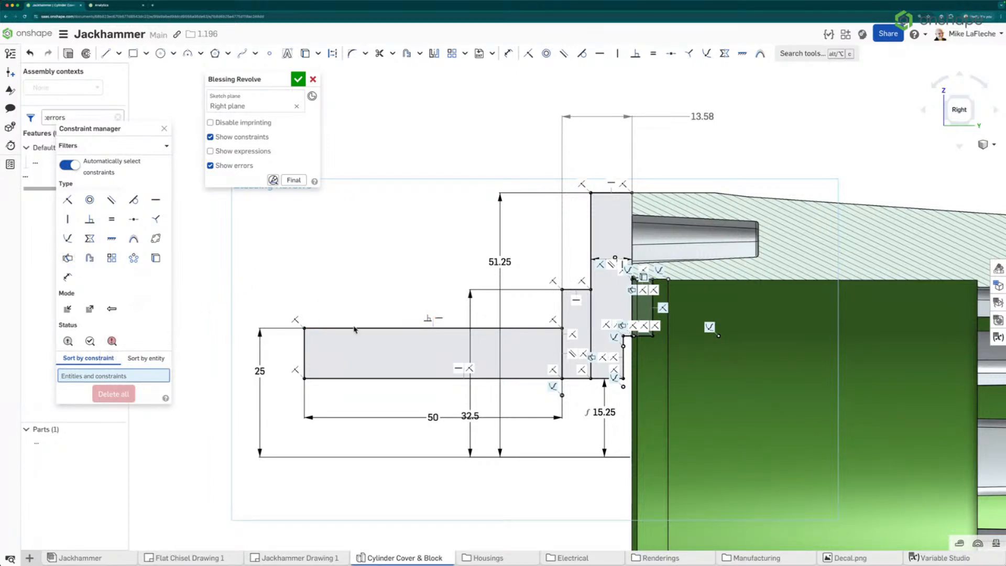
left_click(145, 358)
left_click(316, 328)
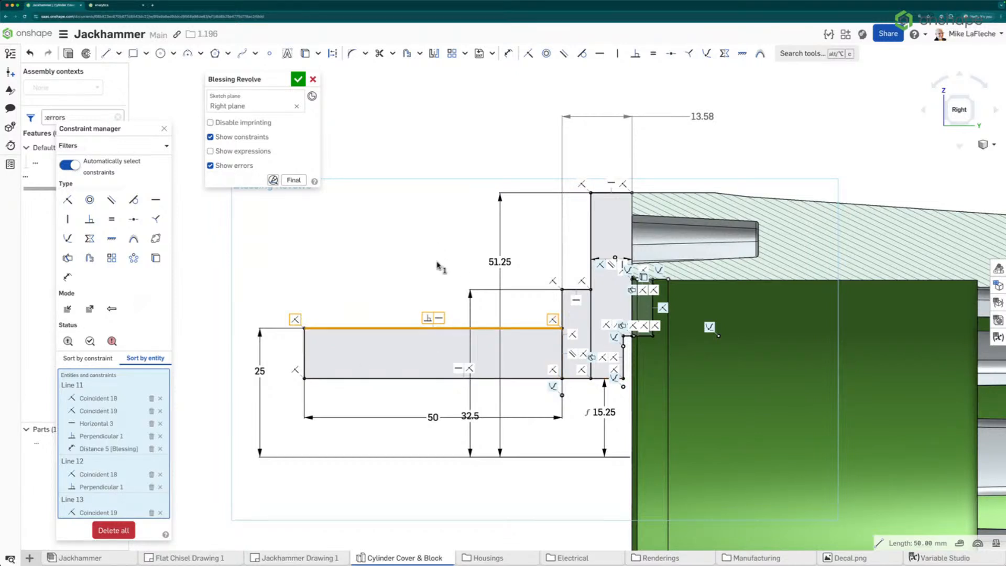
left_click(439, 320)
key("Delete")
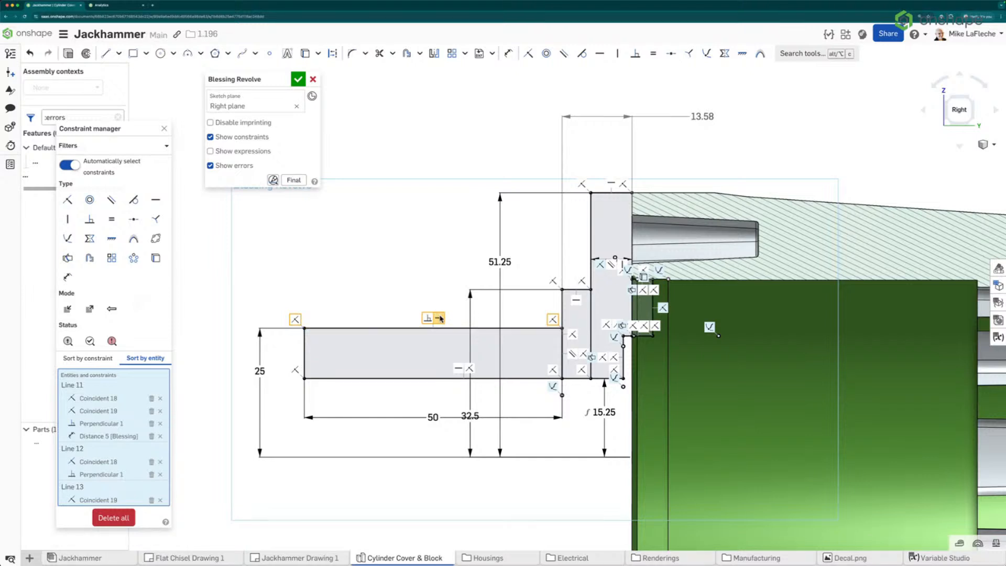
Delete the top line's perpendicular and top-left coincident constraints and reattach the line's left endpoint to the corner
left_click(433, 317)
key("Delete")
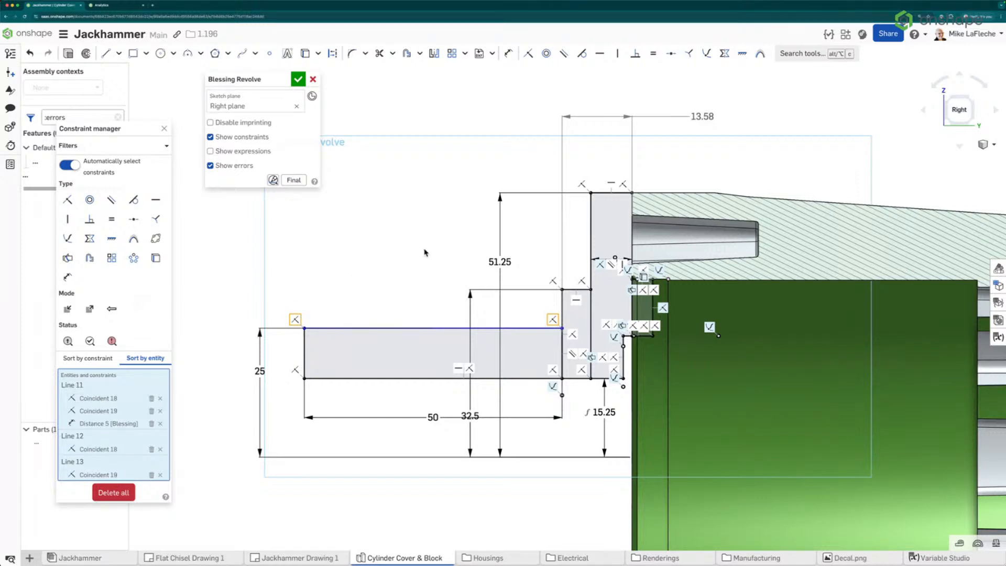
left_click(296, 320)
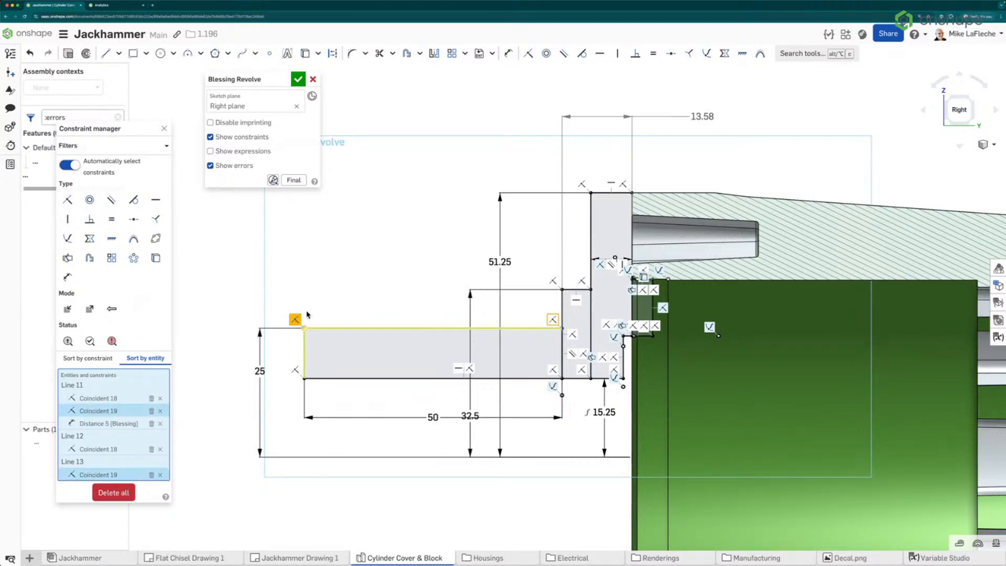
key("Delete")
mouse_move(305, 330)
left_mouse_down()
mouse_move(353, 247)
mouse_move(332, 363)
mouse_move(305, 329)
left_mouse_up()
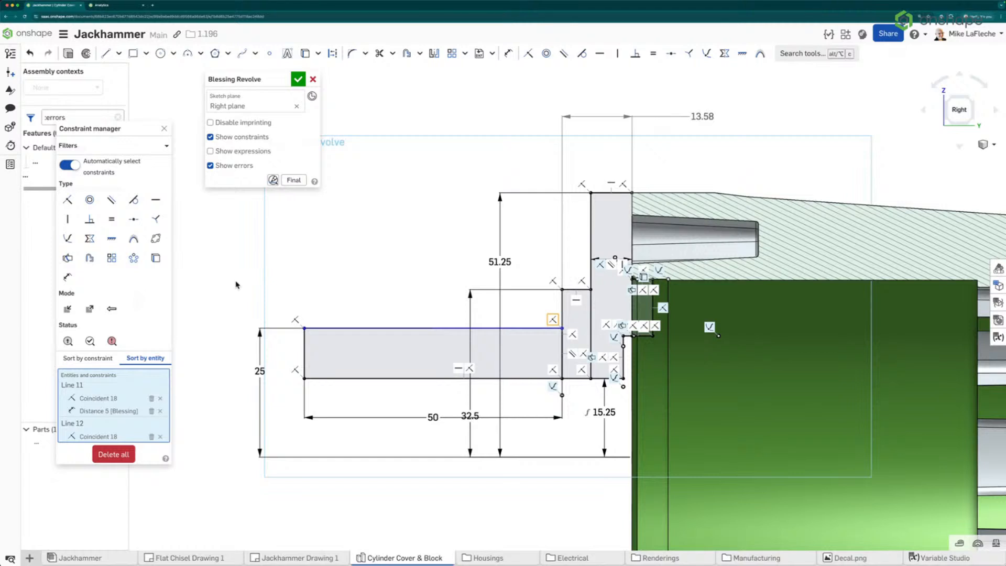
Constrain the 50 mm rectangle's top line to be horizontal
left_click(383, 329)
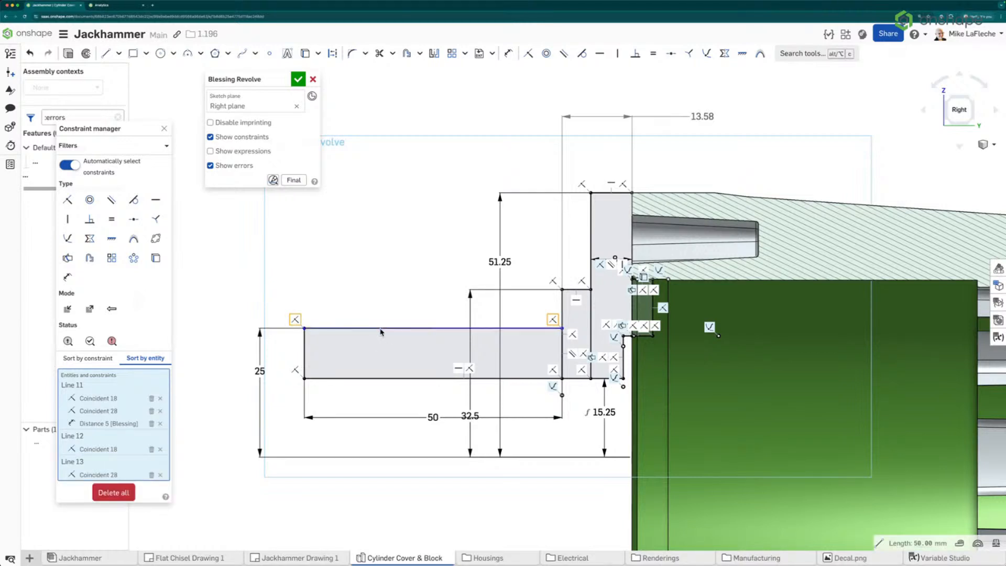
key("h")
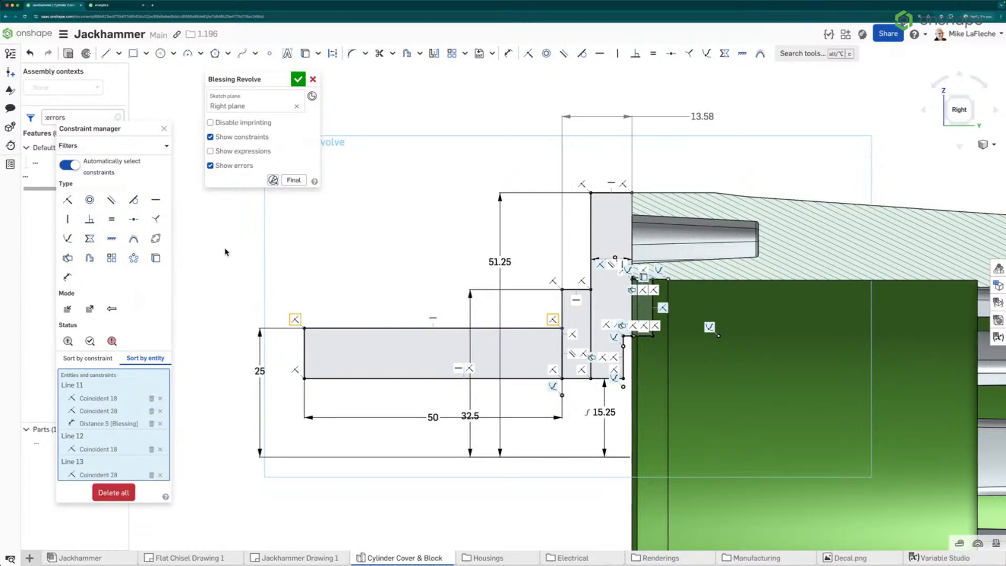
Clear the feature list filter and cancel the Blessing Revolve sketch edit
left_click(118, 116)
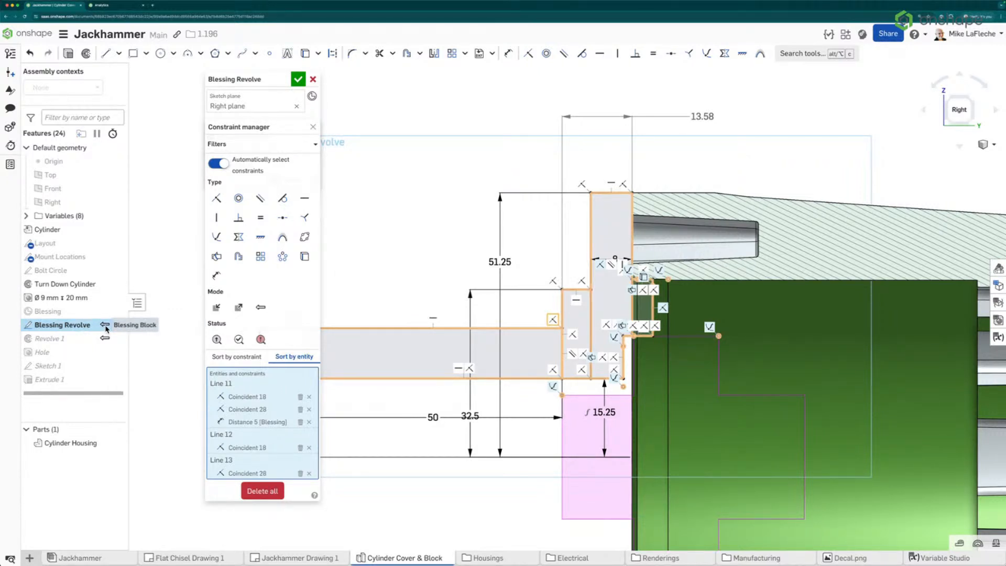
right_click_drag(489, 196, 554, 229)
left_click_drag(239, 80, 175, 72)
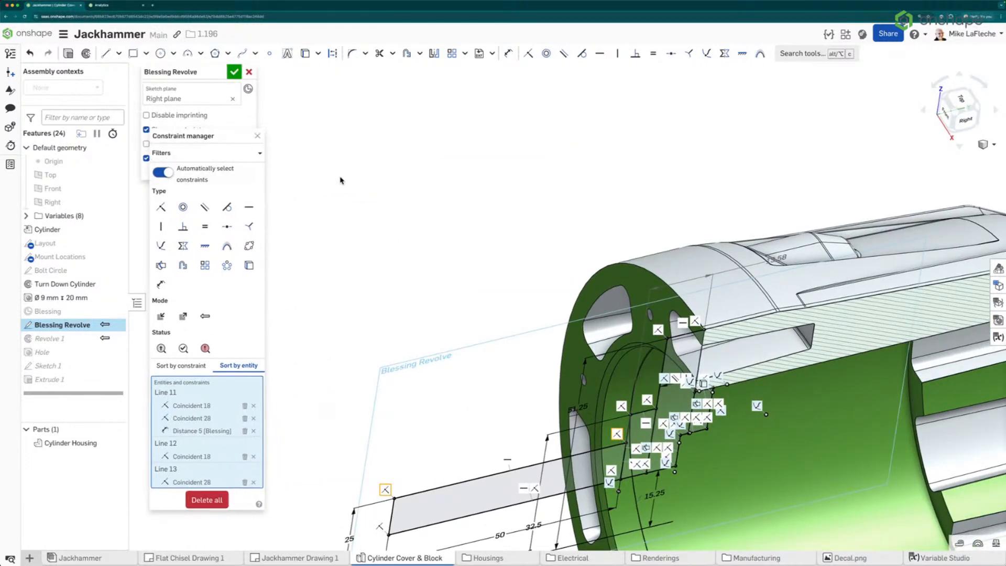
left_click(257, 136)
left_click(250, 71)
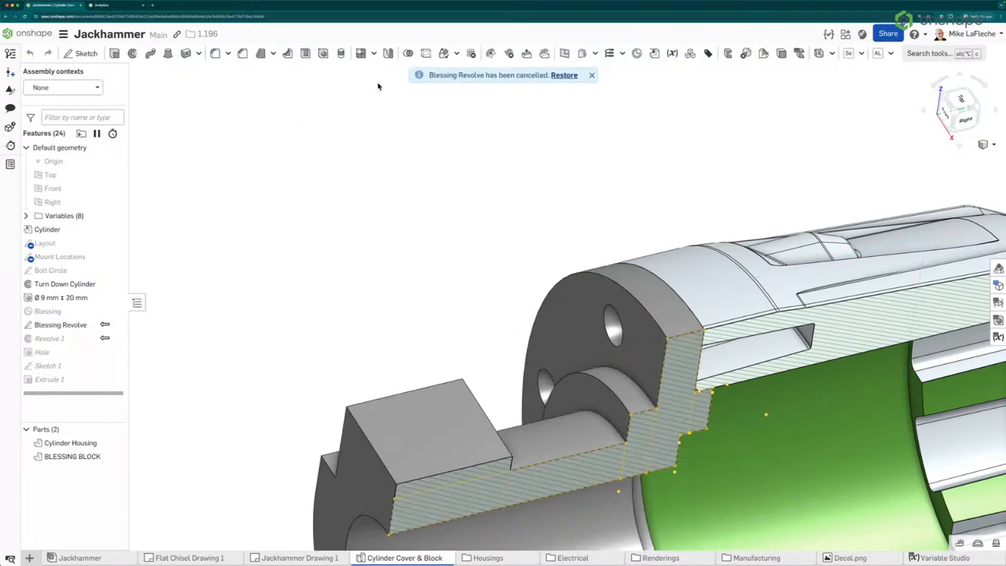
Apply the Blessing Block of Jackhammer assembly context to the Part Studio
right_click_drag(406, 81, 433, 138)
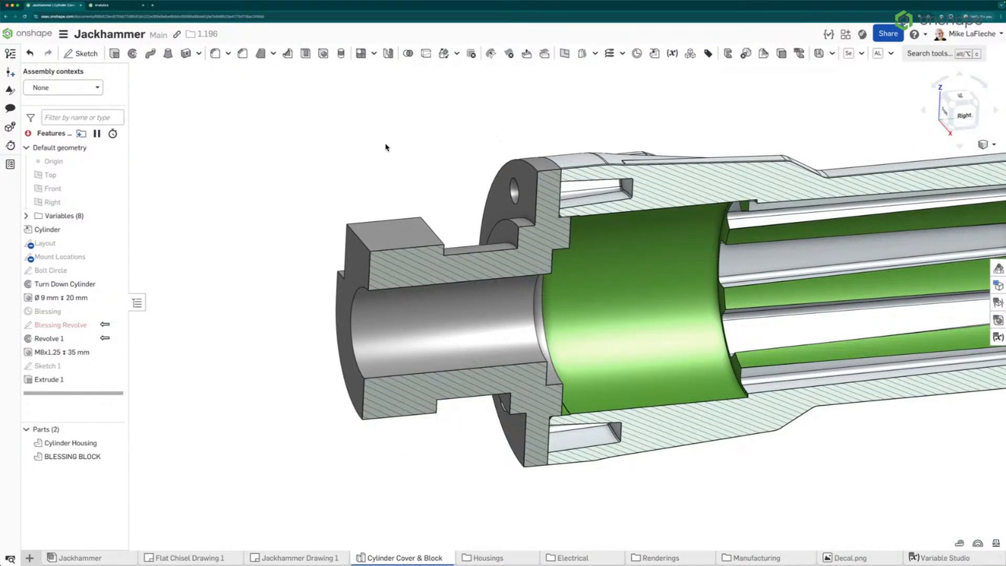
middle_click_drag(289, 162, 258, 216)
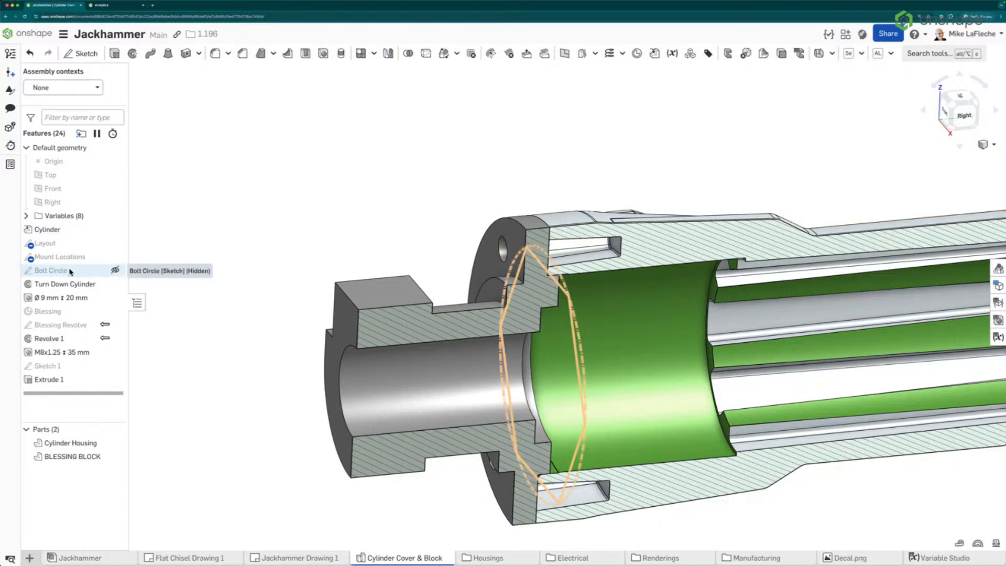
left_click(73, 88)
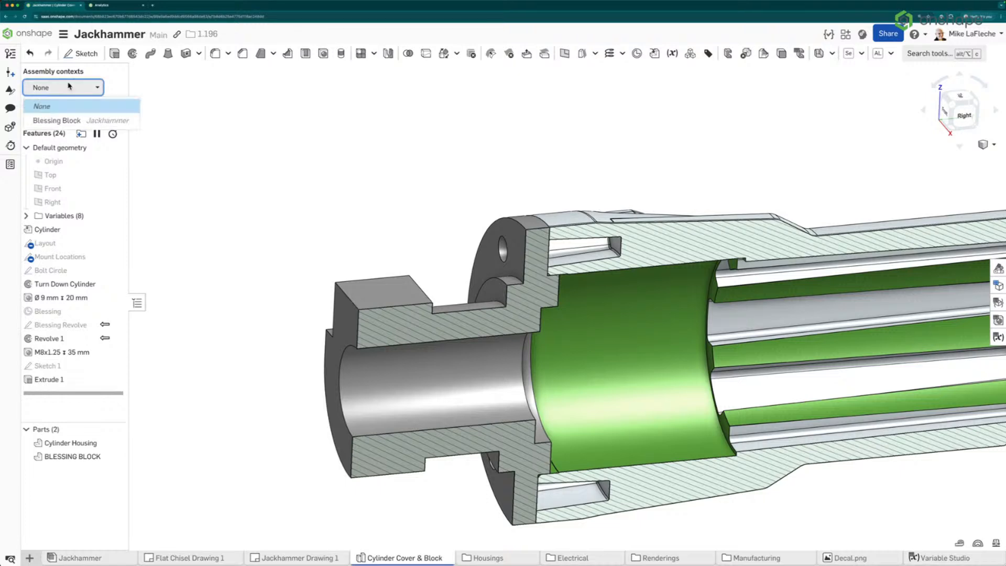
left_click(58, 120)
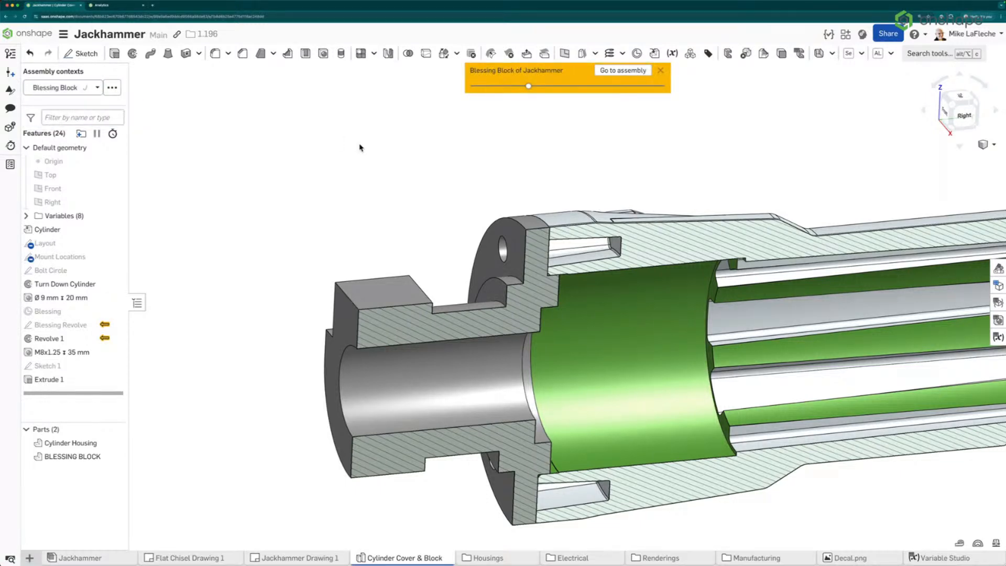
Zoom into the section view to examine the Blessing Block against the cylinder housing
scroll(332, 202, "down", 3)
right_click_drag(335, 212, 505, 295)
scroll(507, 264, "up", 10)
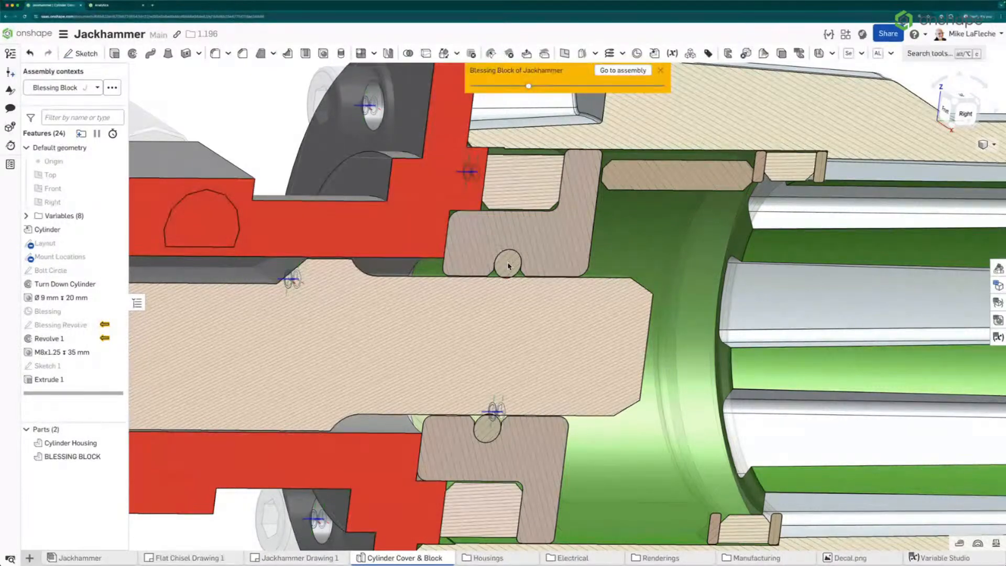
scroll(507, 266, "down", 4)
right_click_drag(507, 281, 532, 276)
scroll(602, 215, "up", 3)
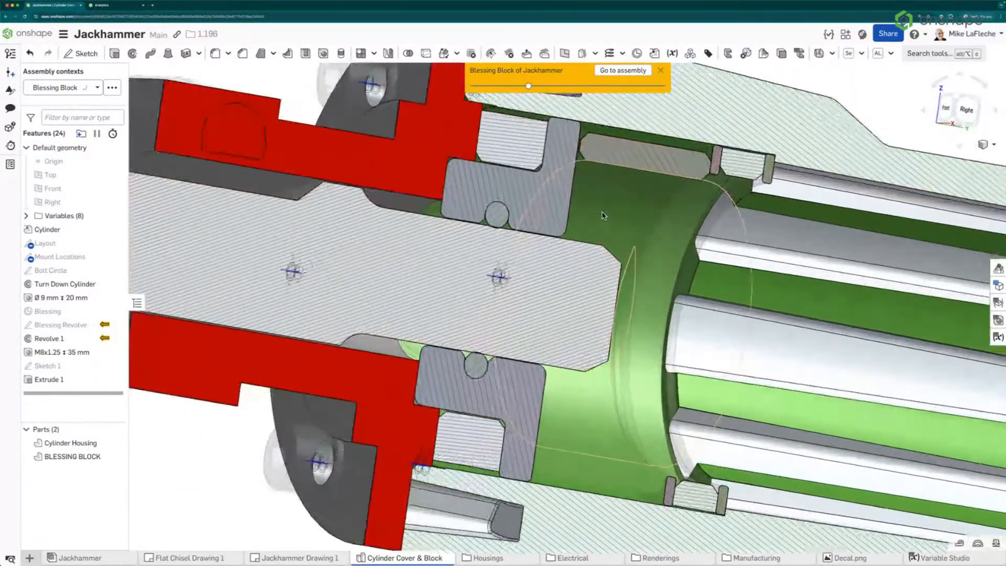
scroll(602, 215, "down", 3)
scroll(507, 242, "down", 3)
mouse_move(506, 241)
right_mouse_down()
mouse_move(481, 233)
mouse_move(502, 231)
right_mouse_up()
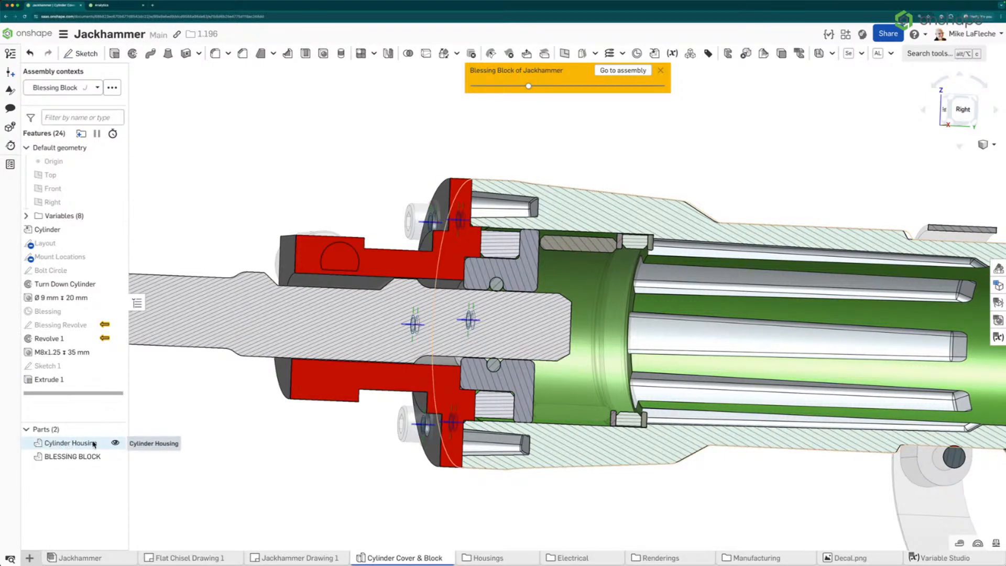
Switch the assembly context back and forth between None and Blessing Block, ending on None
left_click(63, 87)
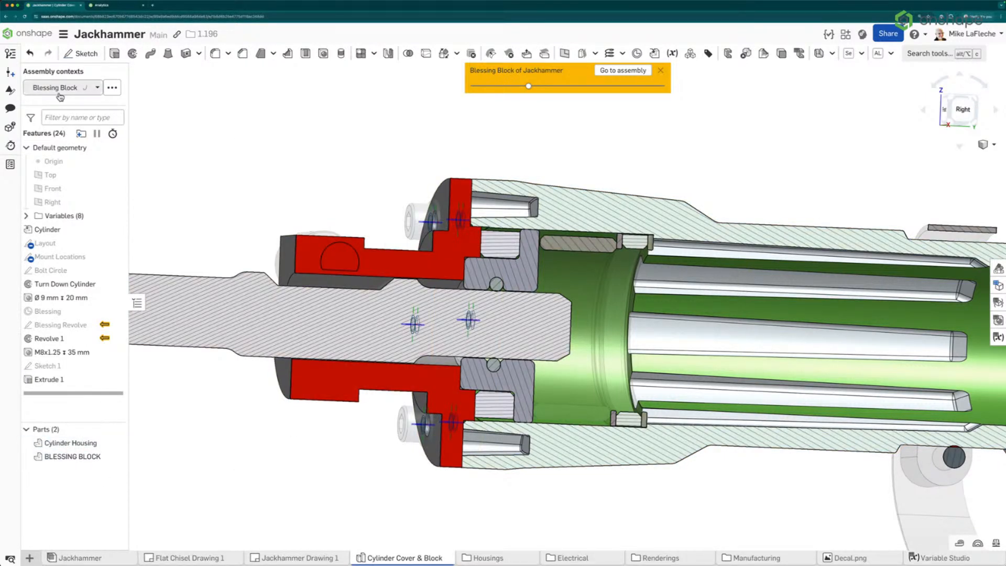
left_click(61, 106)
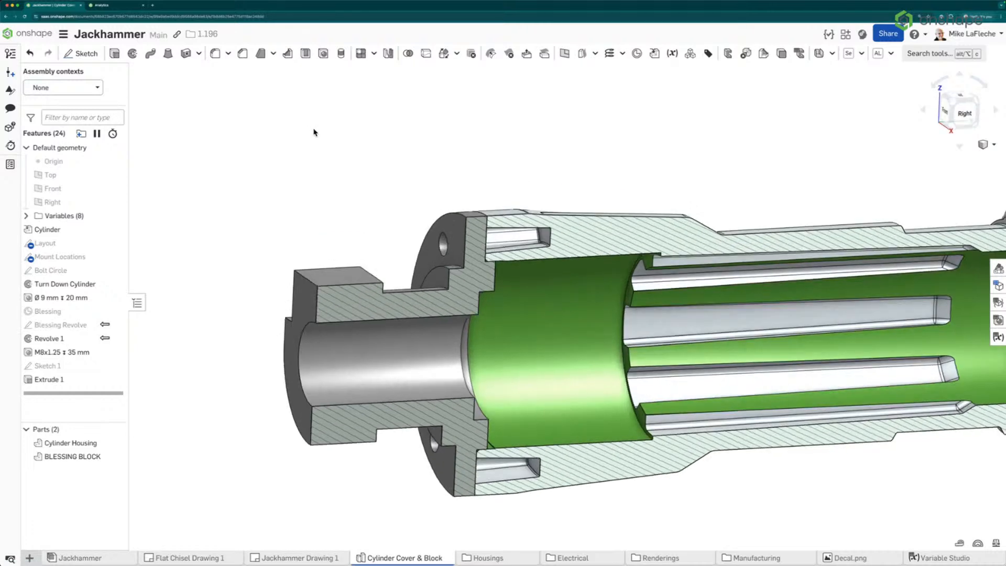
left_click(62, 87)
left_click(61, 120)
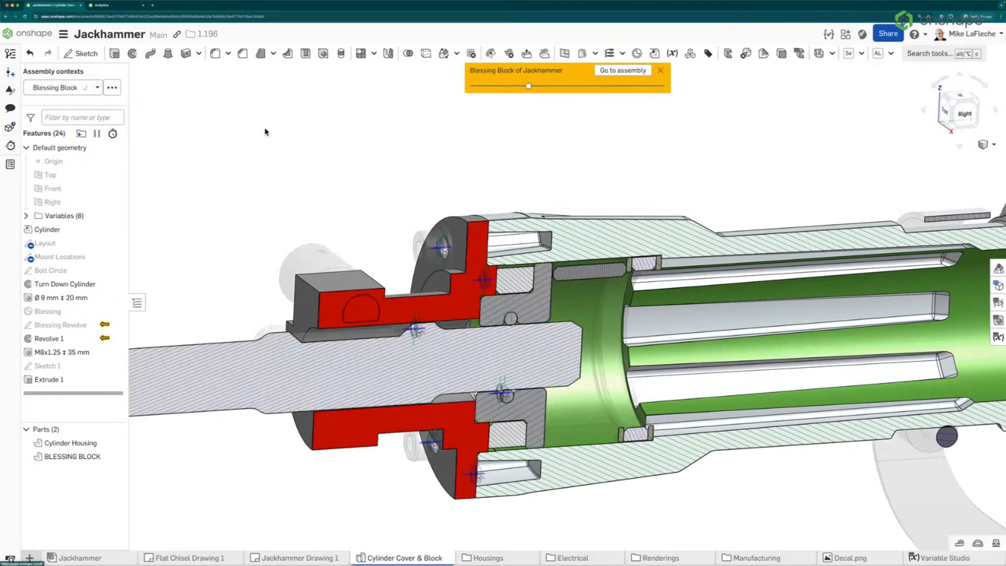
left_click(63, 88)
left_click(69, 106)
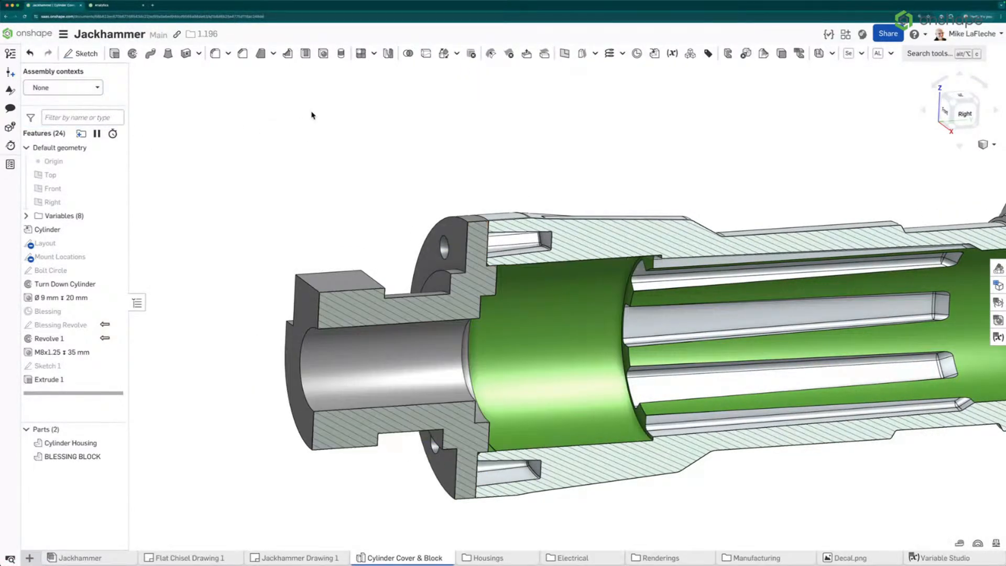
Edit the Blessing Revolve sketch, open the Constraint manager, and filter it to in-context constraints
right_click(105, 329)
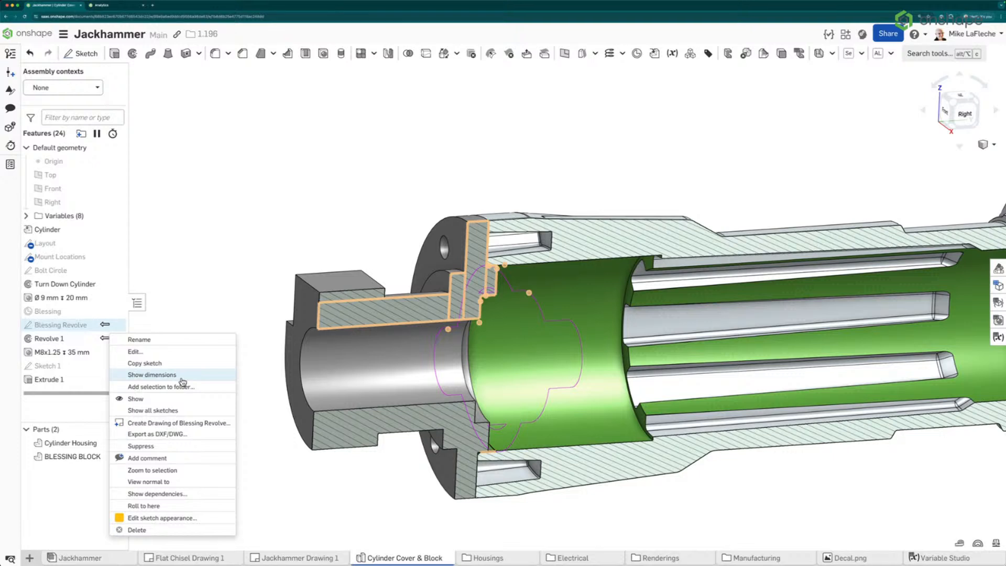
left_click(164, 351)
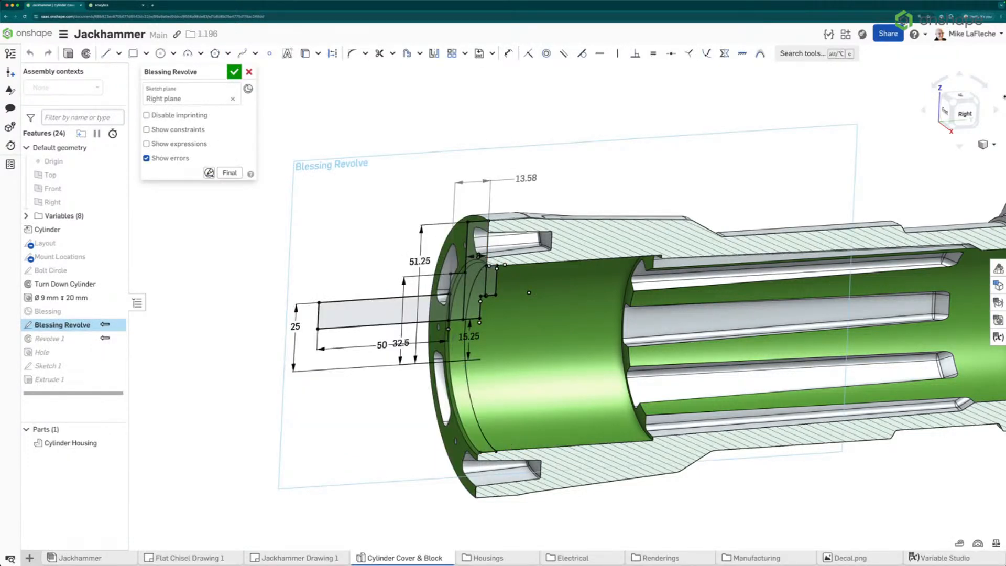
left_click(210, 174)
left_click(234, 199)
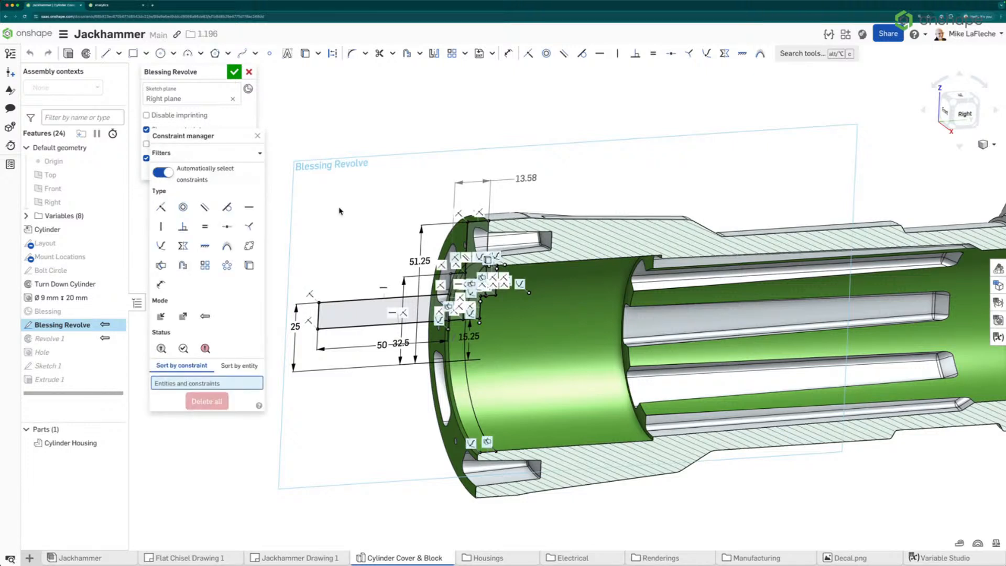
left_click(205, 318)
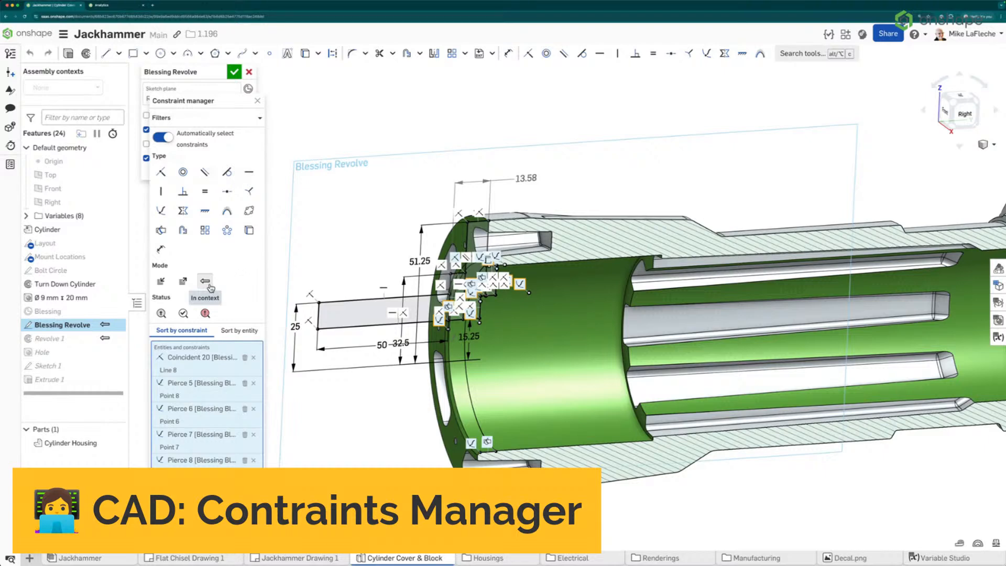
Review the in-context constraints sorted by constraint and by entity, and exit the sketch
scroll(459, 299, "up", 5)
scroll(419, 272, "down", 6)
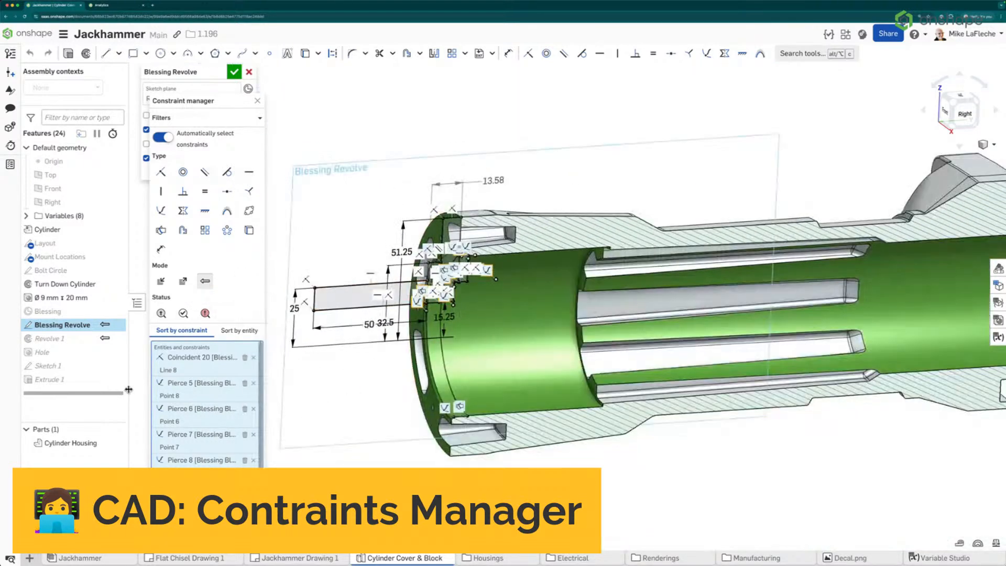
right_click_drag(385, 362, 386, 367)
scroll(385, 368, "up", 2)
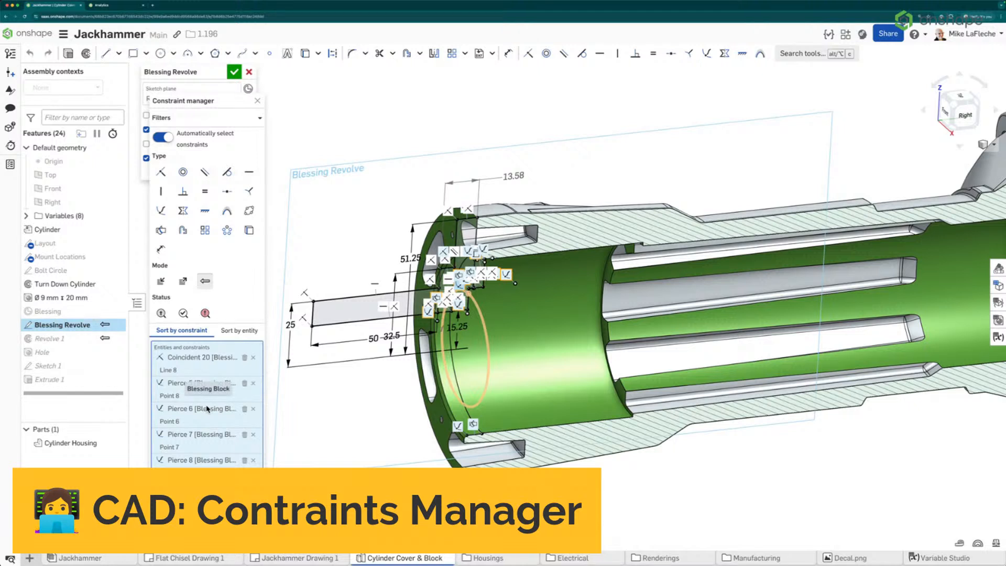
scroll(213, 350, "down", 1)
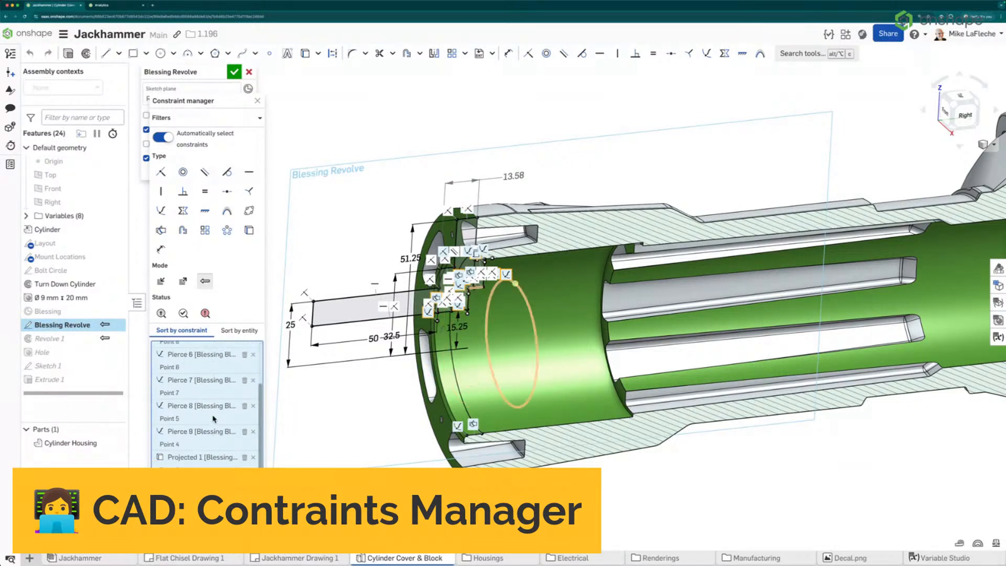
left_click(238, 330)
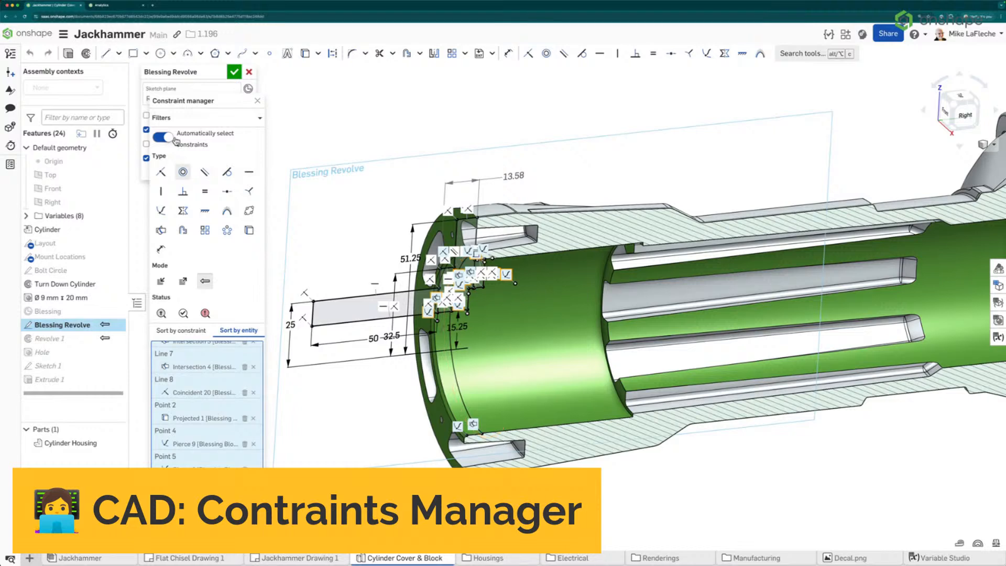
left_click(257, 101)
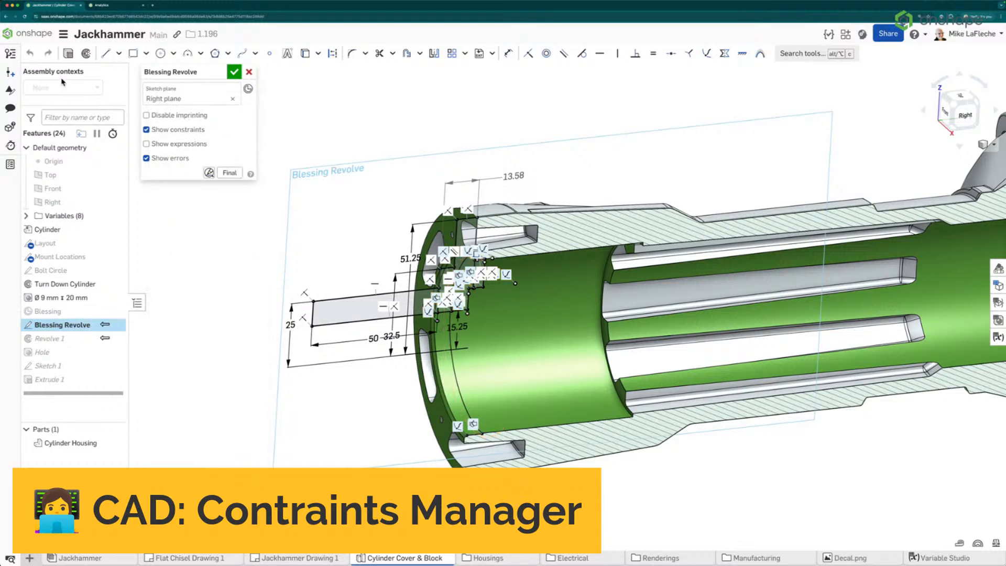
left_click(249, 72)
Apply the Blessing Block context, edit the Blessing Revolve sketch, and filter the Constraint manager to in-context constraints
left_click(63, 87)
left_click(65, 121)
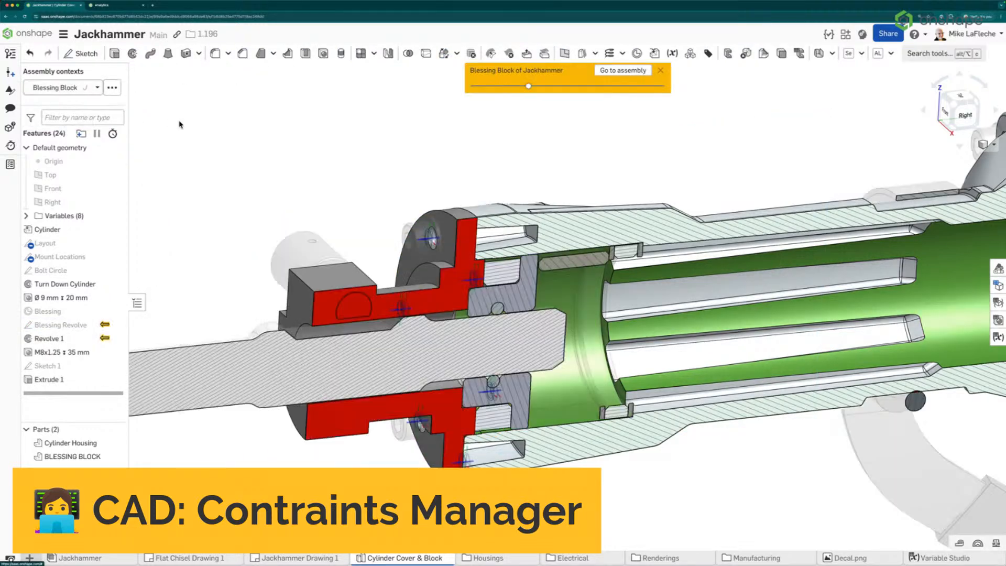
right_click(87, 325)
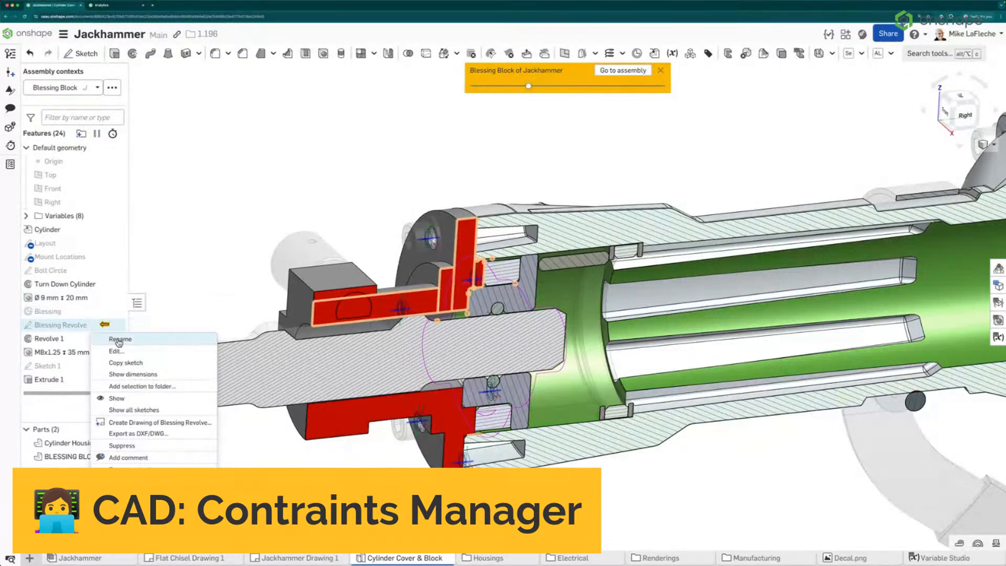
left_click(120, 350)
left_click(209, 172)
left_click(246, 194)
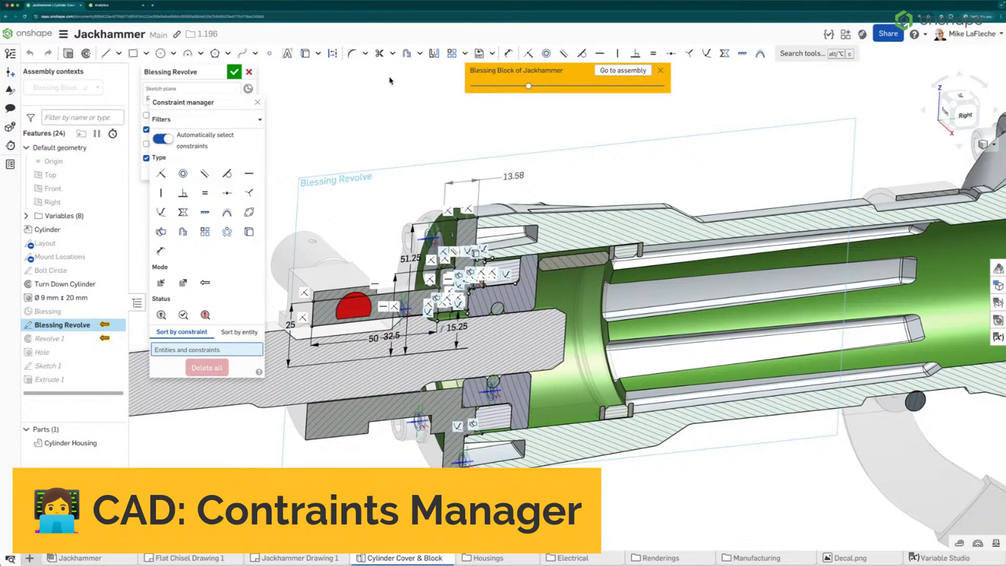
scroll(432, 258, "up", 3)
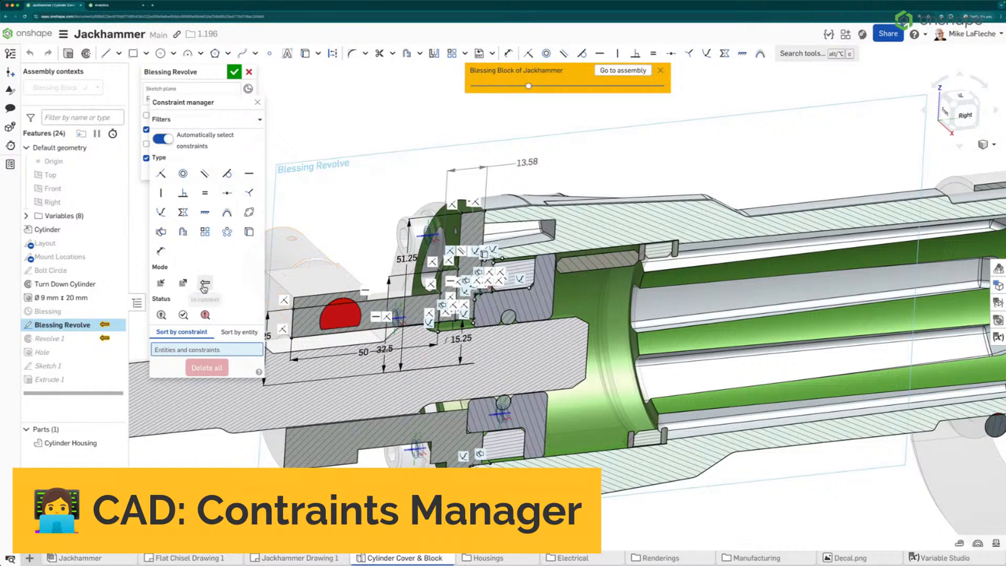
left_click(204, 284)
Zoom into the sketch and hide its constraints to examine the in-context geometry
scroll(513, 276, "up", 1)
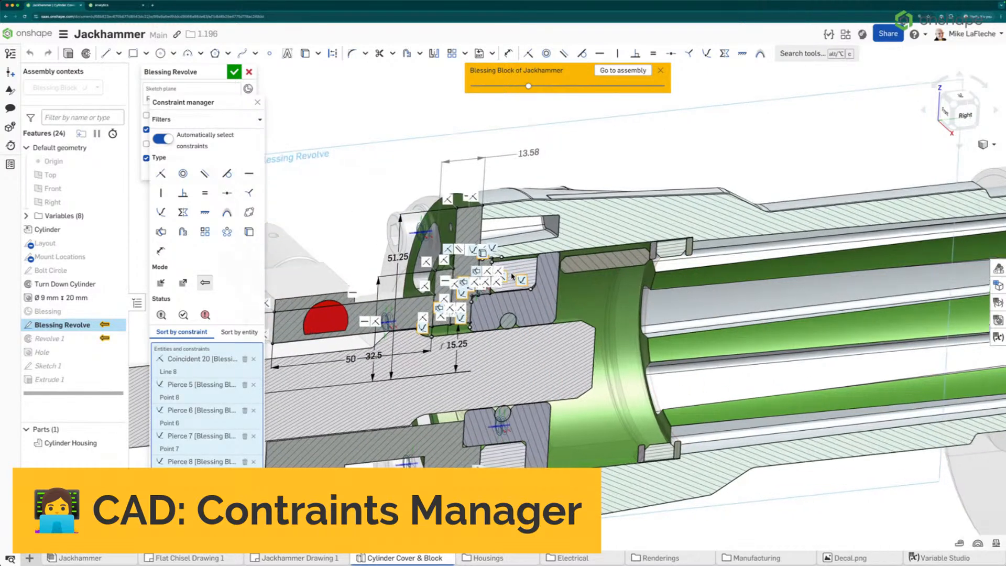
scroll(513, 276, "up", 6)
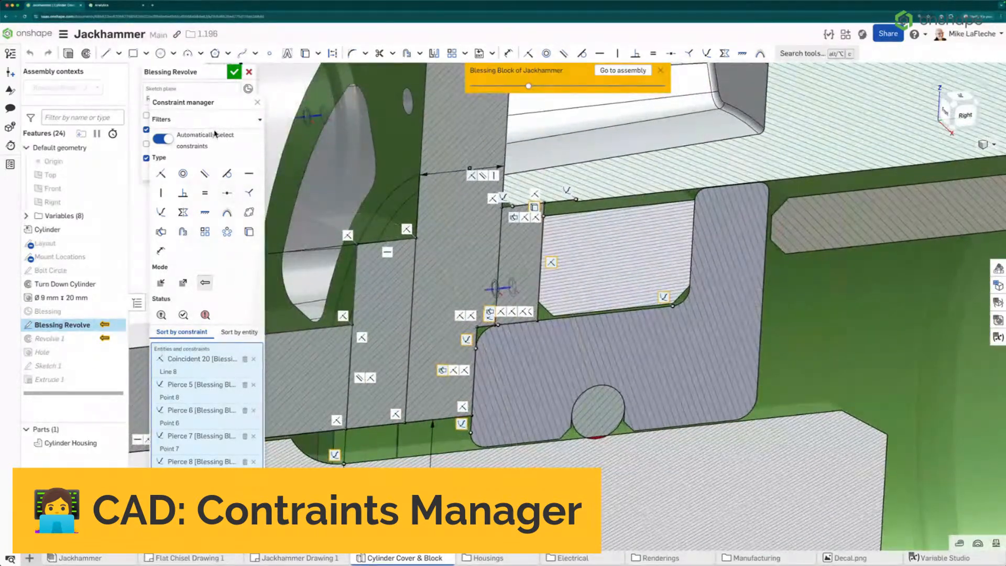
left_click(146, 131)
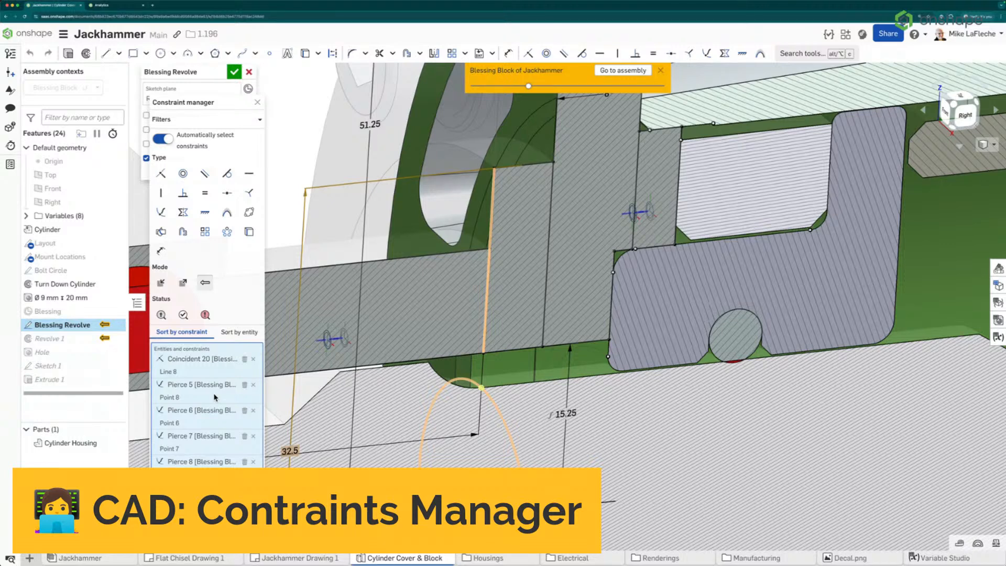
Zoom out over the sketch and reopen the Constraint manager so it lists all of the sketch's constraints
scroll(384, 382, "down", 3)
scroll(384, 382, "down", 6)
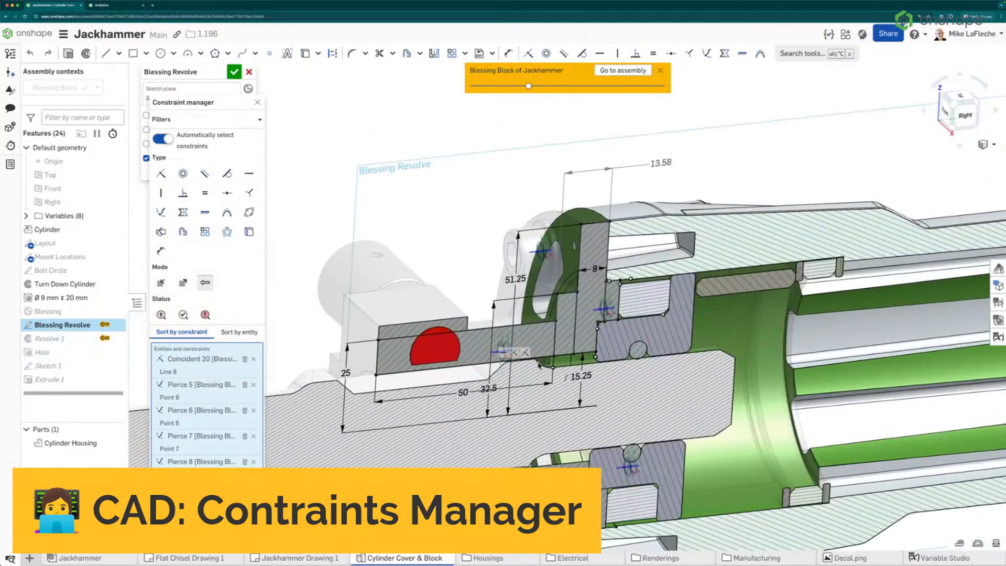
middle_click_drag(540, 365, 548, 374)
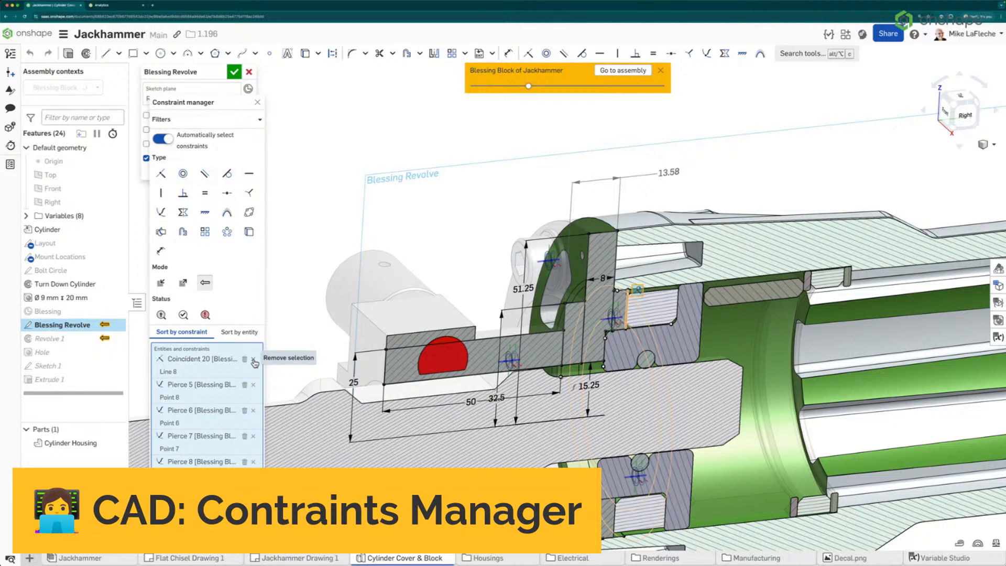
left_click(257, 103)
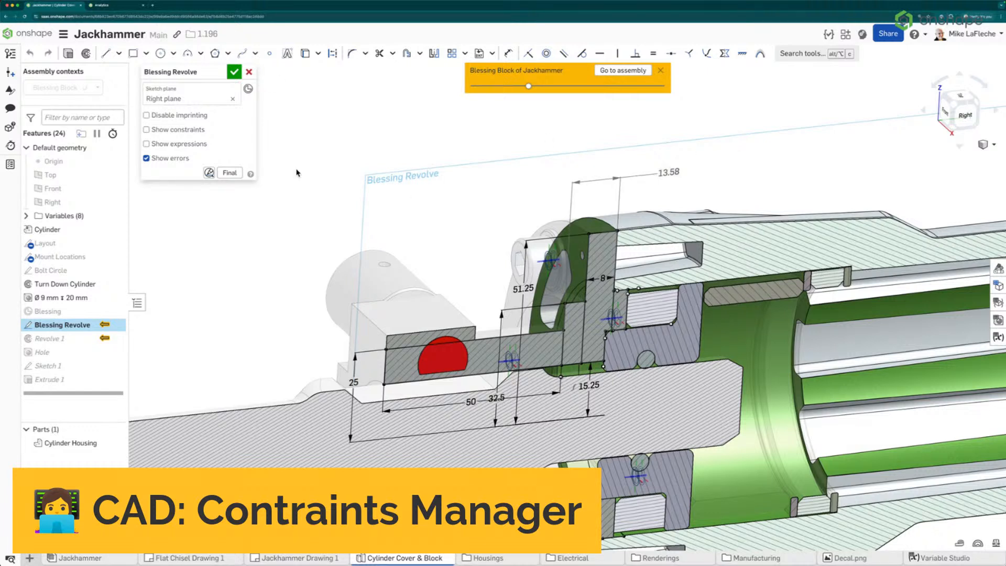
left_click(209, 173)
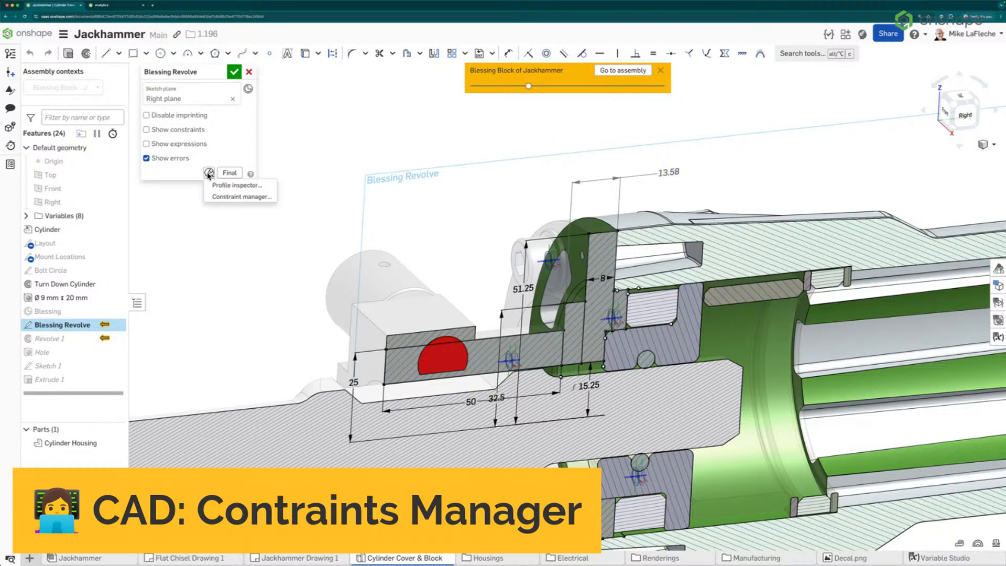
left_click(219, 197)
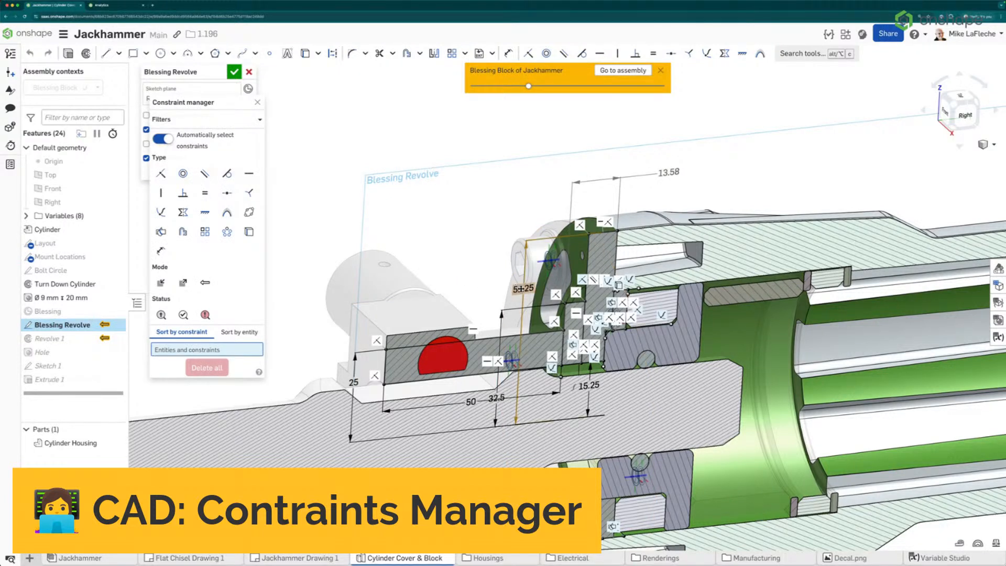
Select the 51.25 and 13.58 dimensions to locate their constraints in the Constraint manager, then clear the selection
left_click(516, 288)
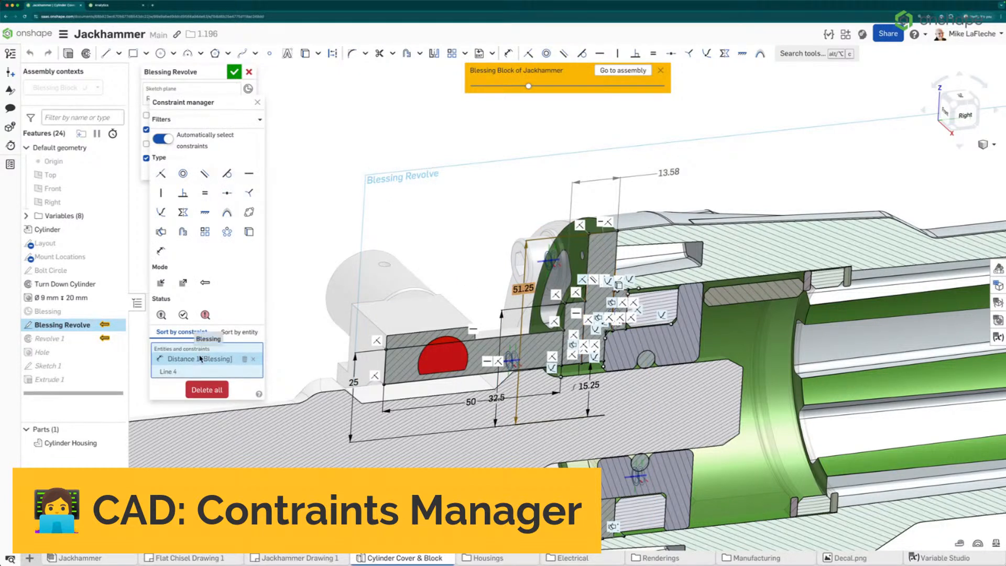
left_click(662, 173)
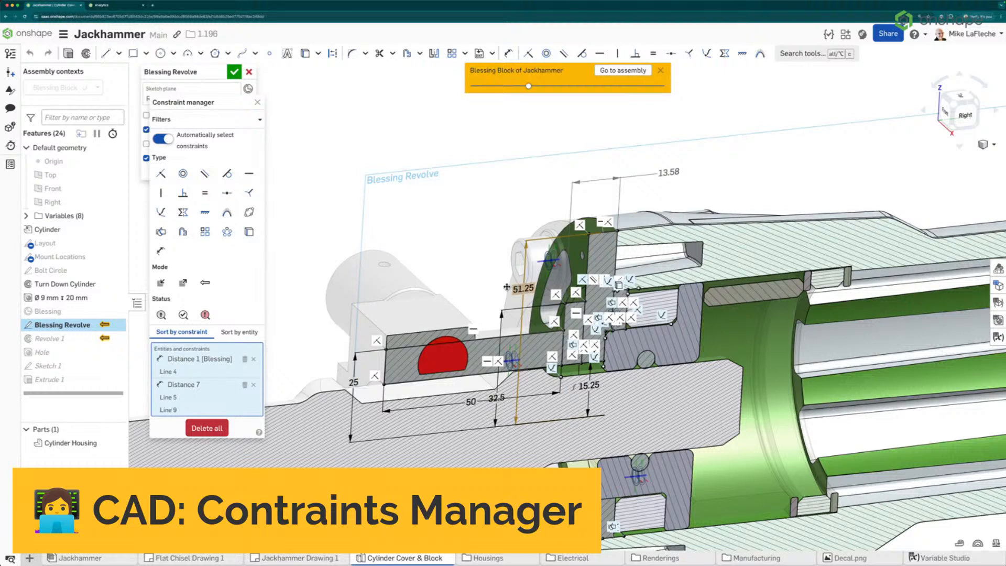
left_click(253, 358)
left_click(253, 358)
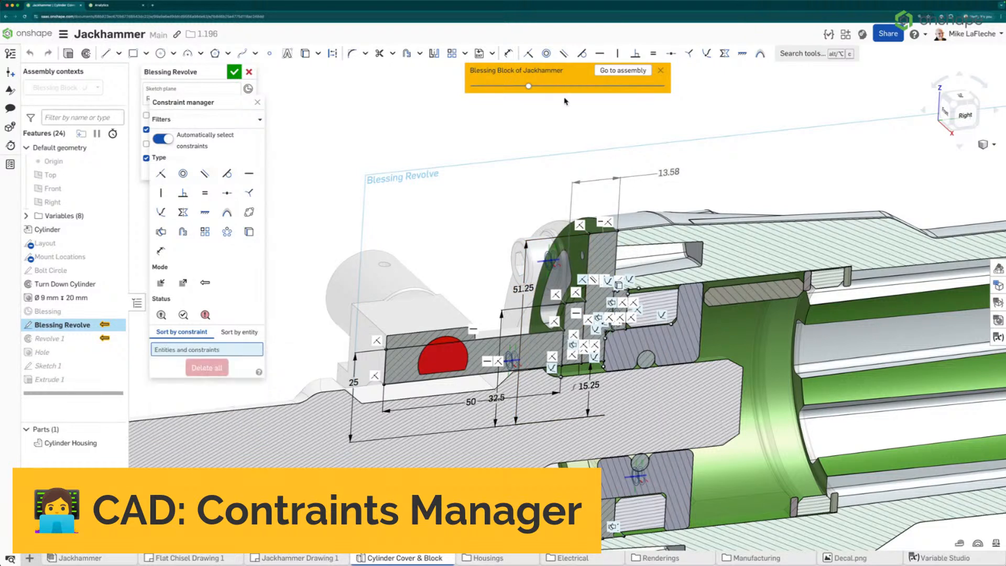
left_click(667, 174)
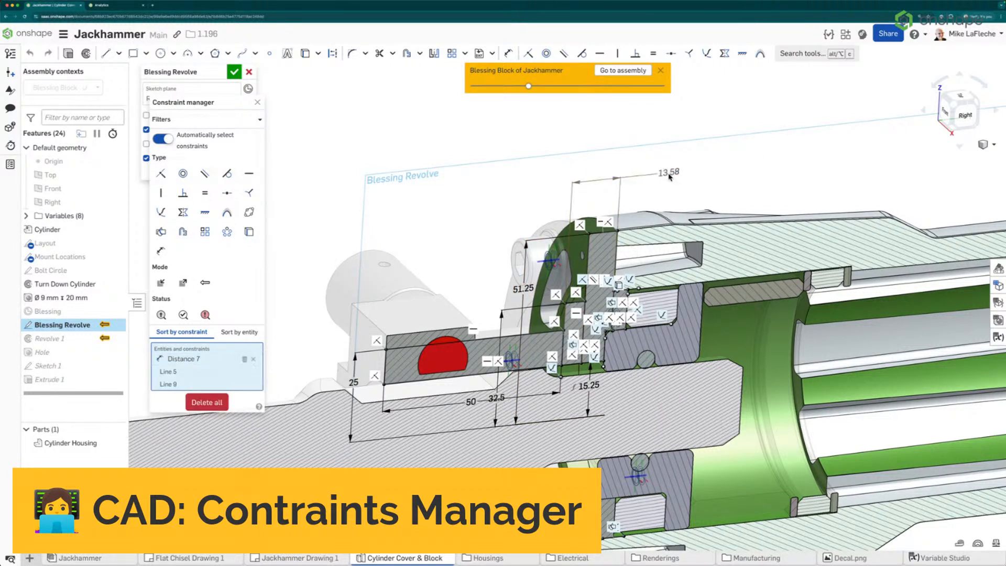
key("Delete")
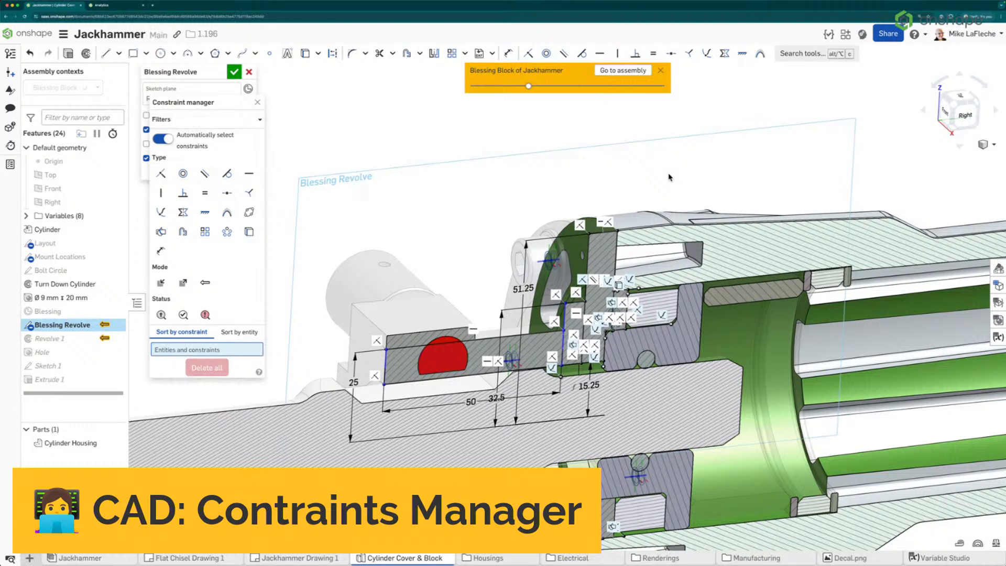
key("ctrl+z")
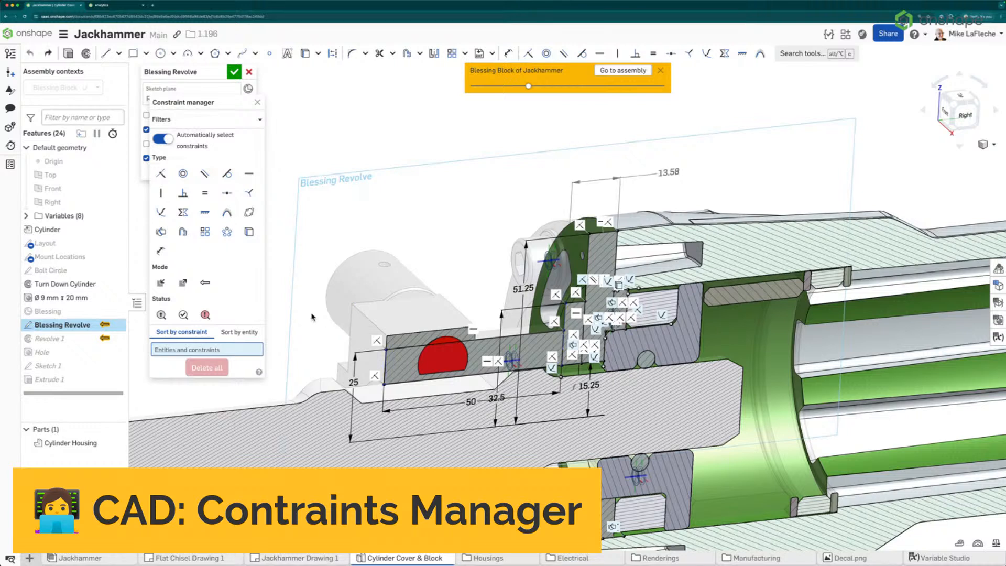
Select the 13.58 dimension and delete its Distance 7 constraint from the Constraint manager list
left_click(670, 172)
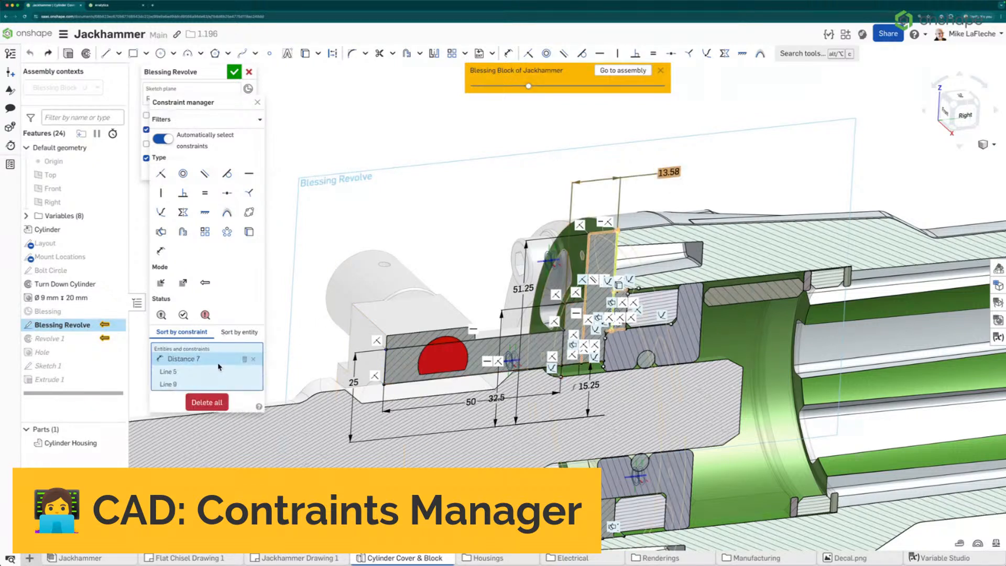
left_click(244, 359)
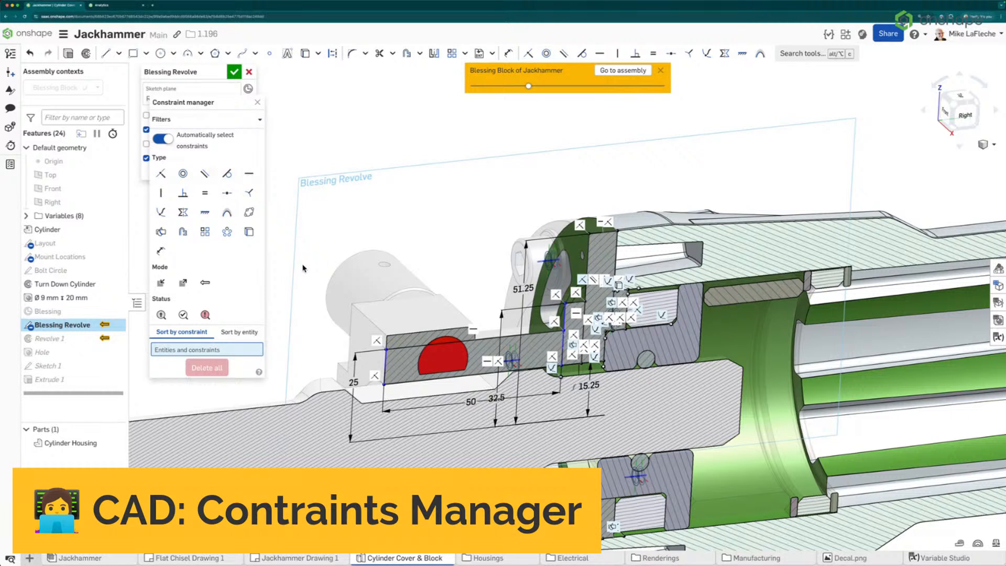